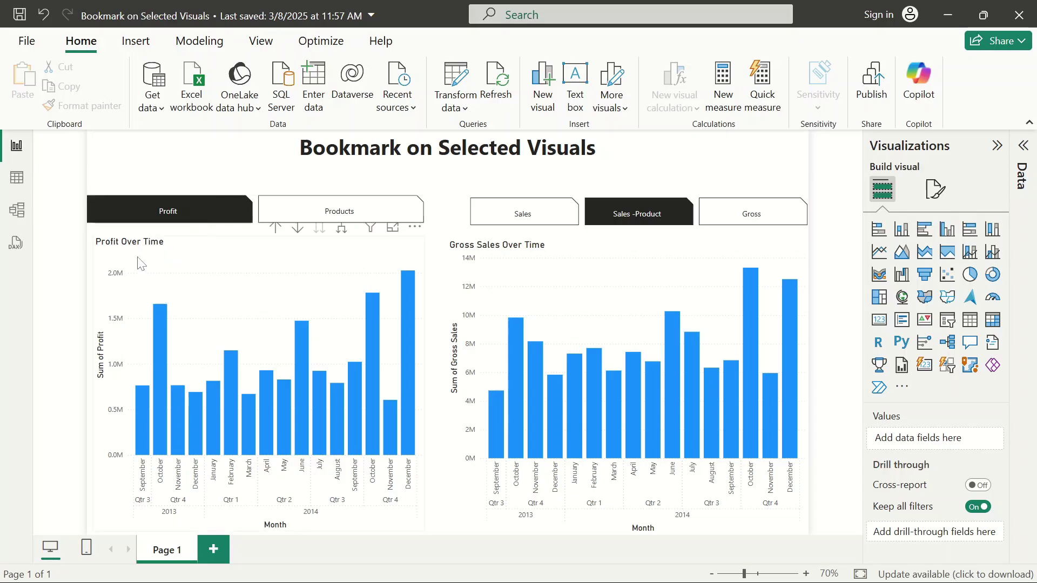
Apply the Sales, Products, Profit, Gross and Sales -Product bookmarks in turn to see each one overrides both charts.
click(518, 219)
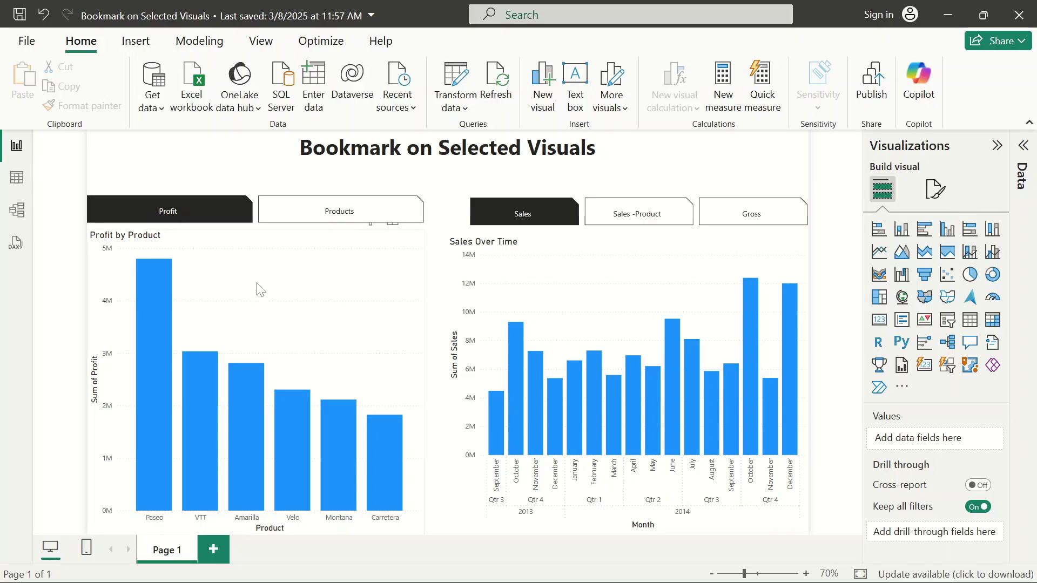
click(339, 212)
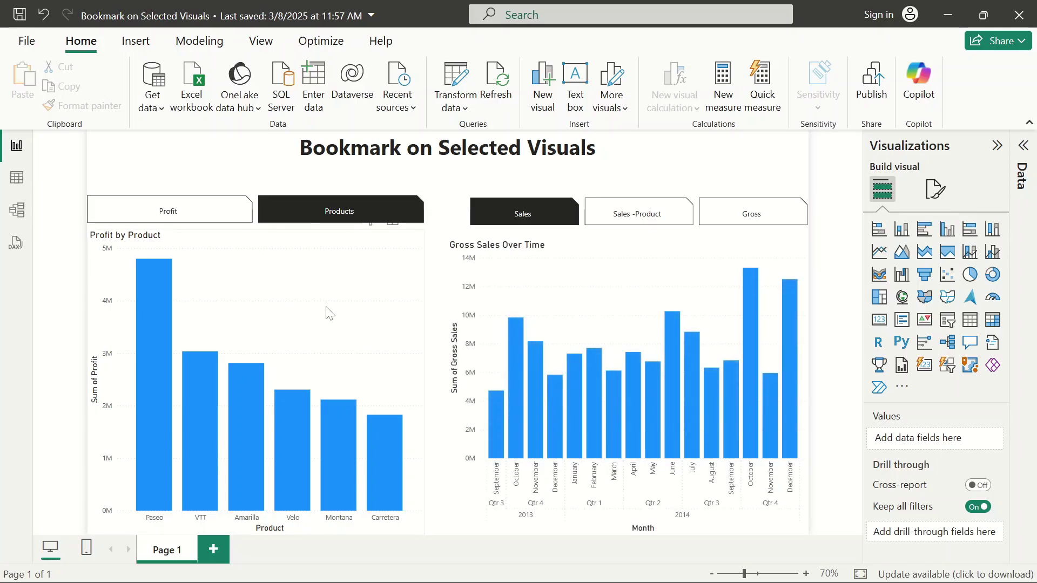
click(158, 227)
click(340, 211)
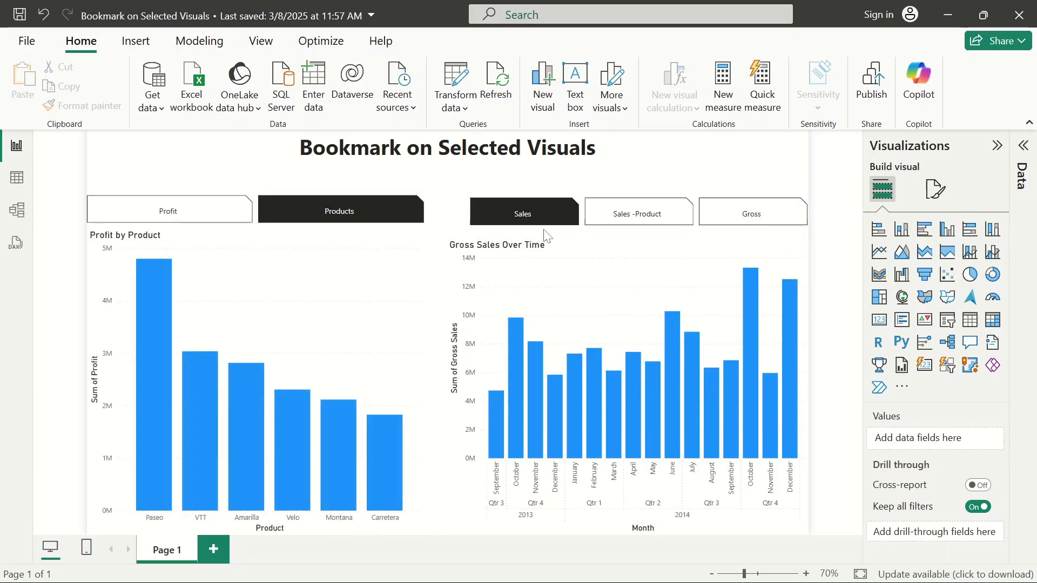
click(752, 217)
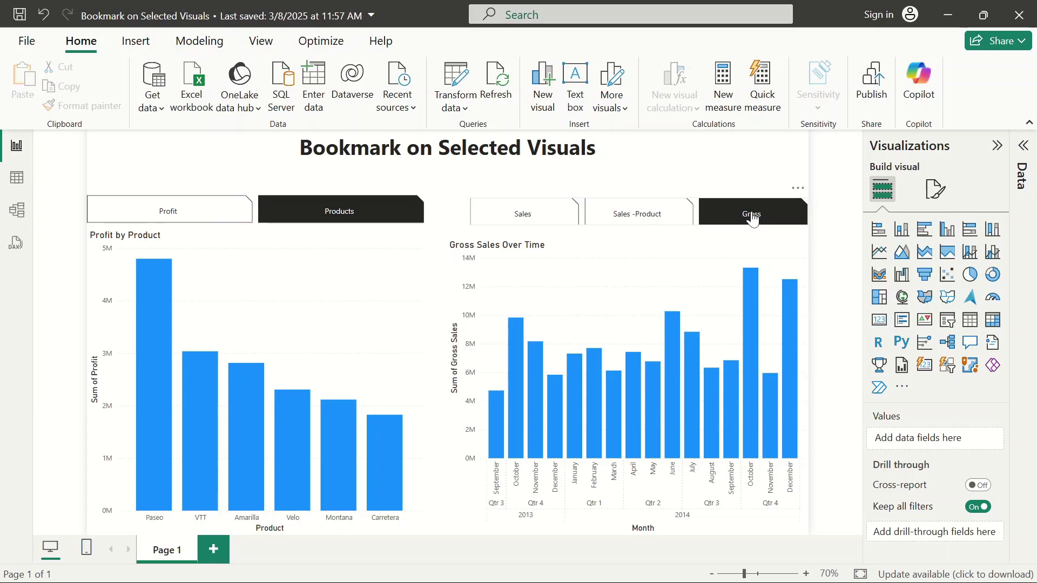
click(525, 216)
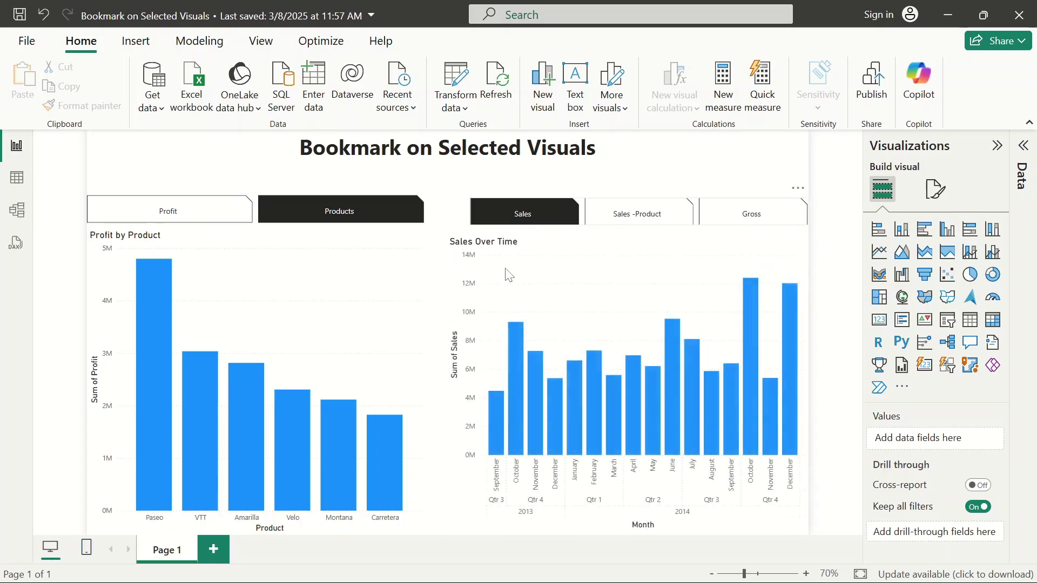
click(171, 216)
click(325, 219)
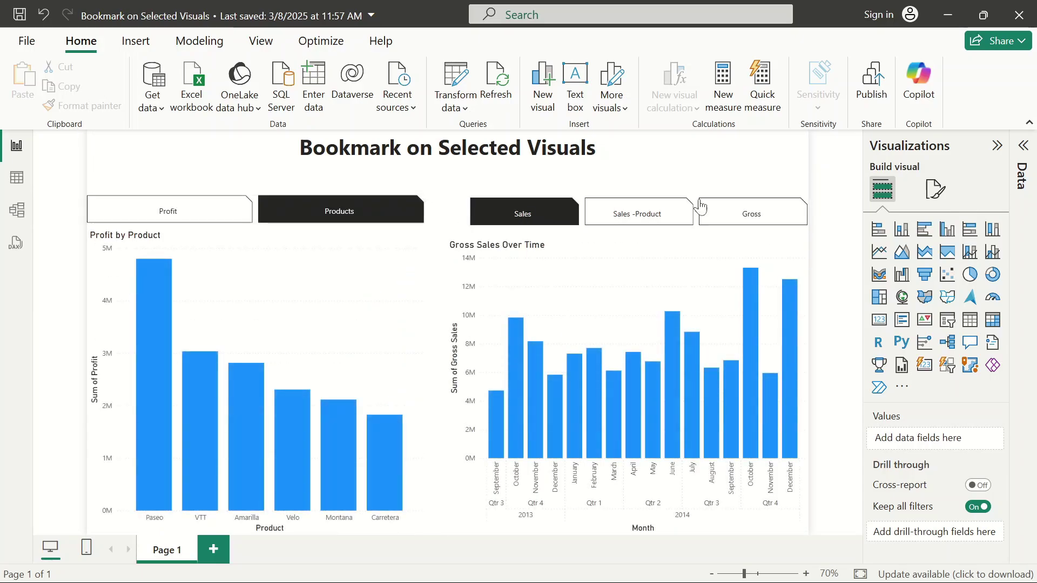
click(656, 215)
click(730, 217)
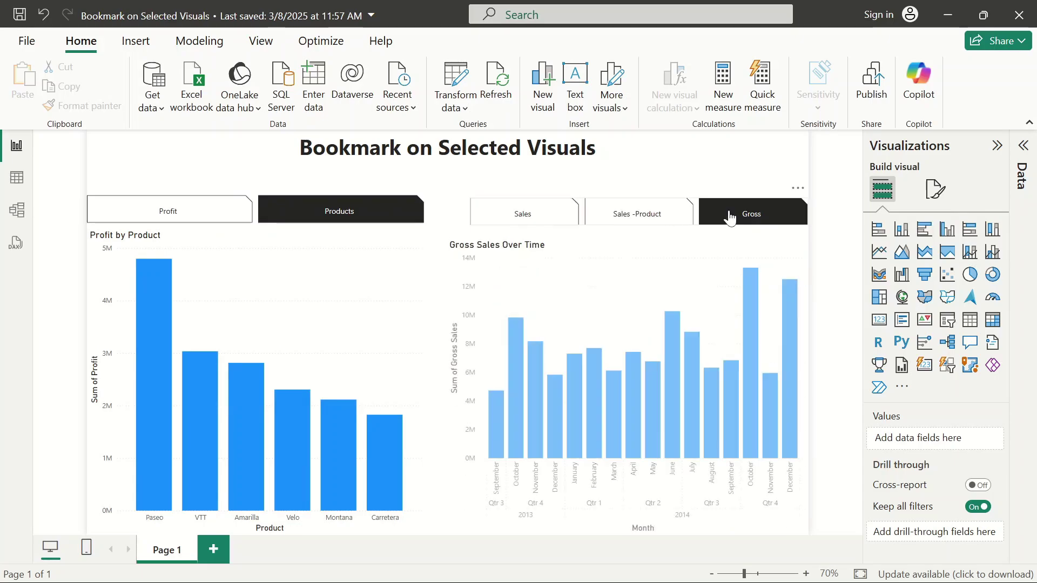
click(520, 222)
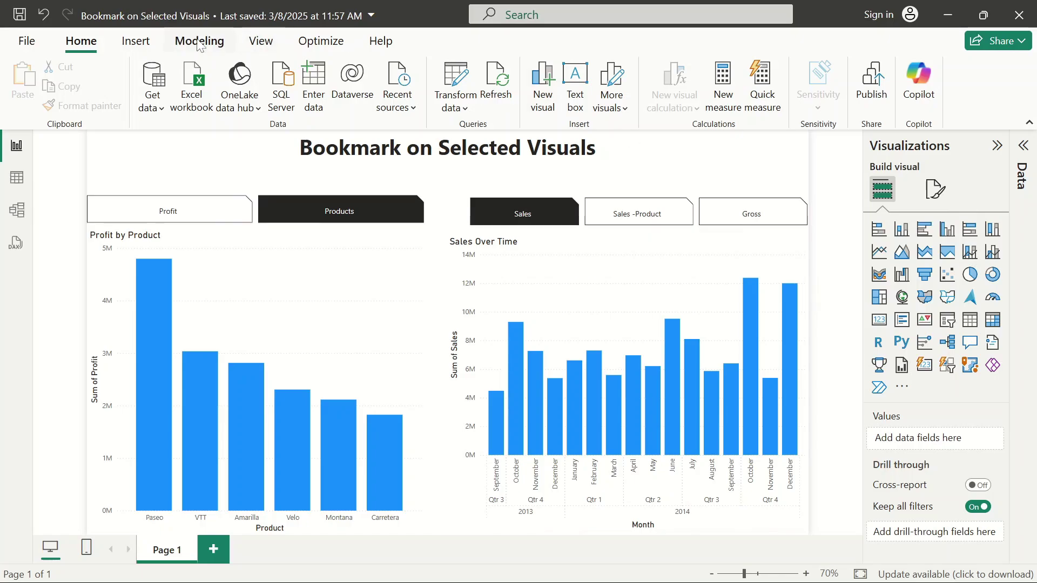
Show the Selection and Bookmarks panes and collapse the Visualizations pane.
click(268, 45)
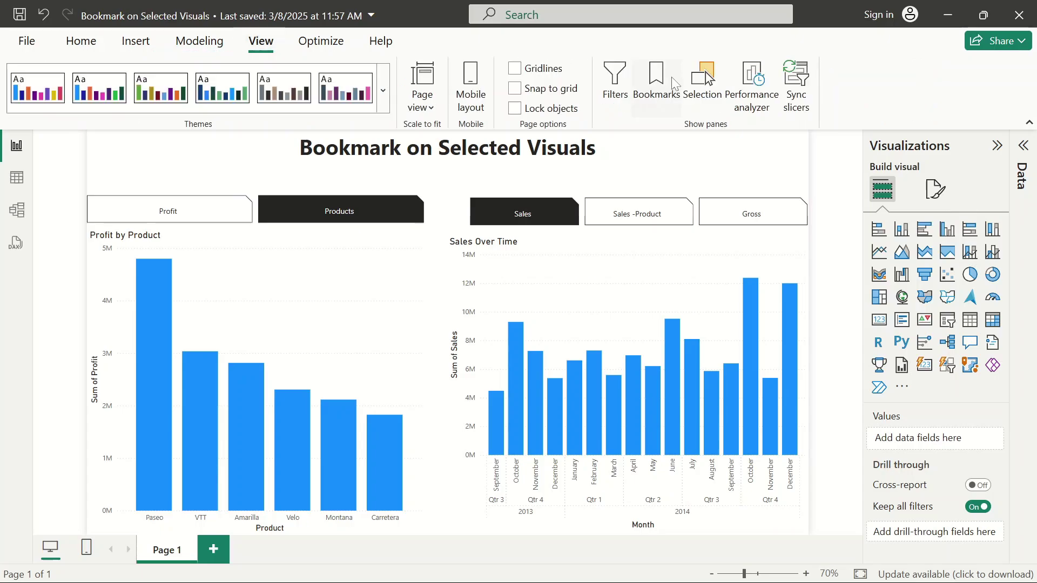
click(703, 81)
click(656, 81)
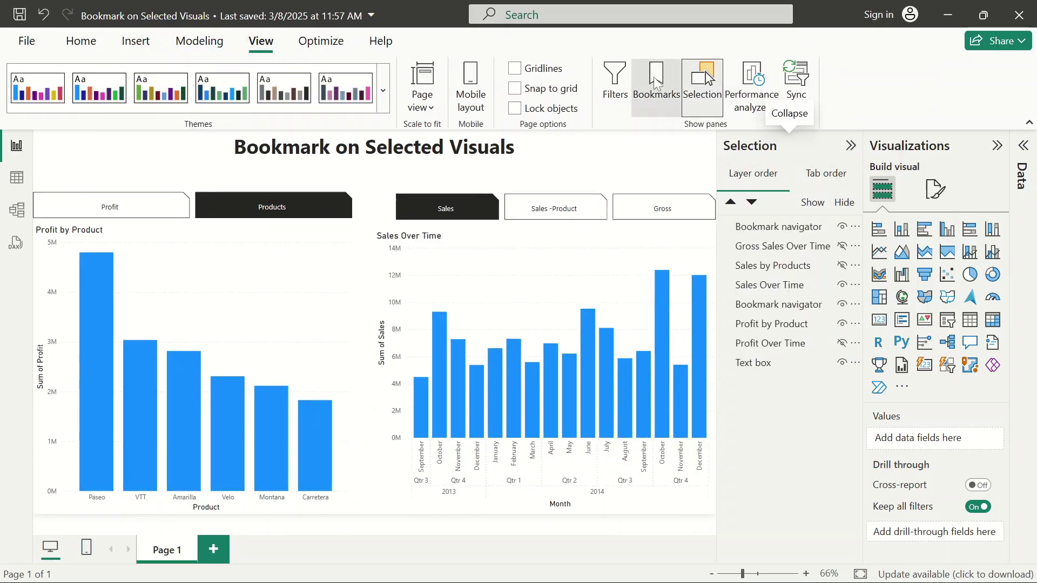
click(993, 153)
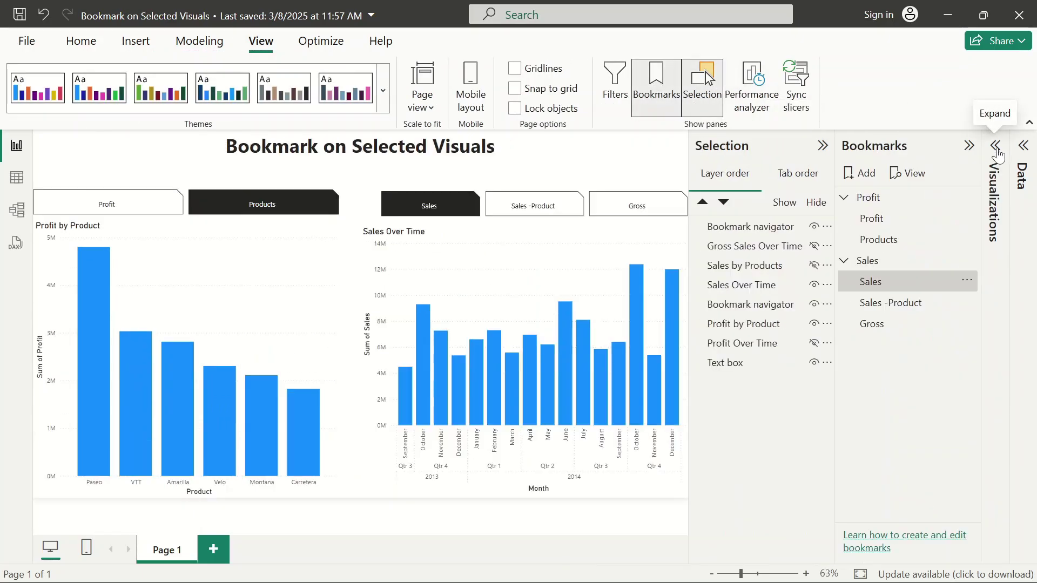
Collapse the Profit bookmark group, expand the Sales group and check the Sales bookmark's options.
click(844, 197)
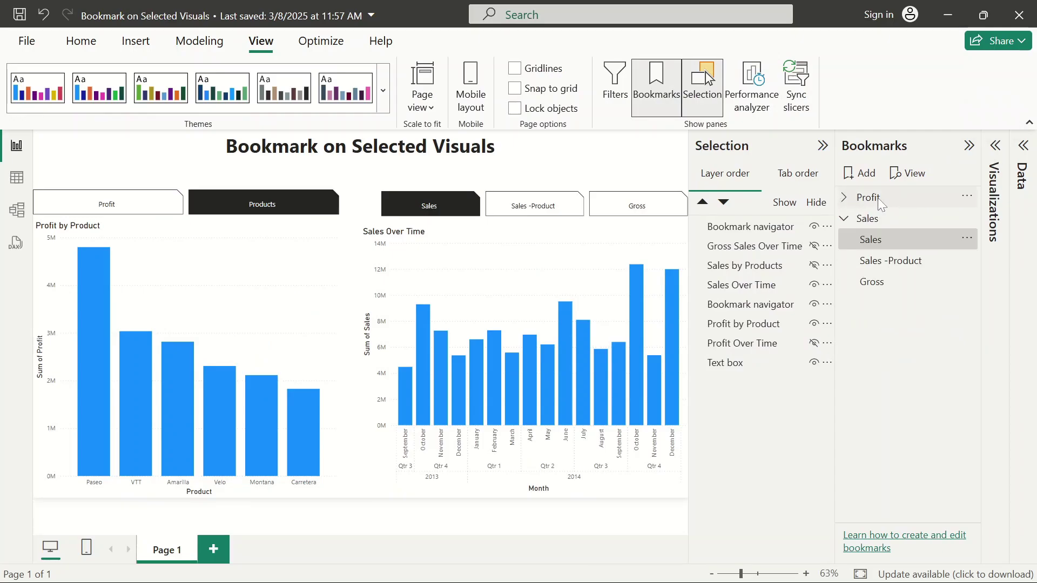
click(843, 221)
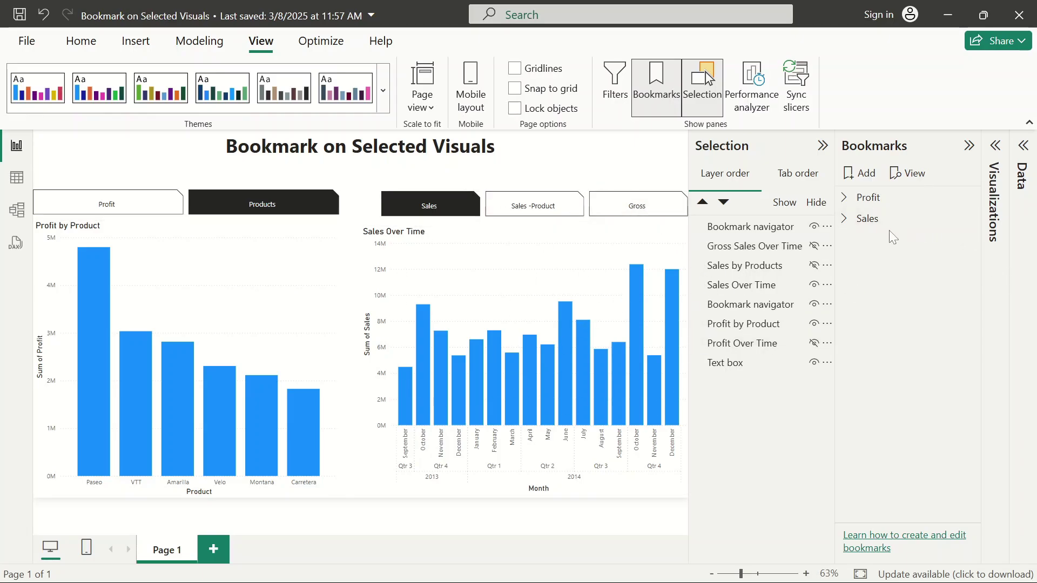
click(846, 221)
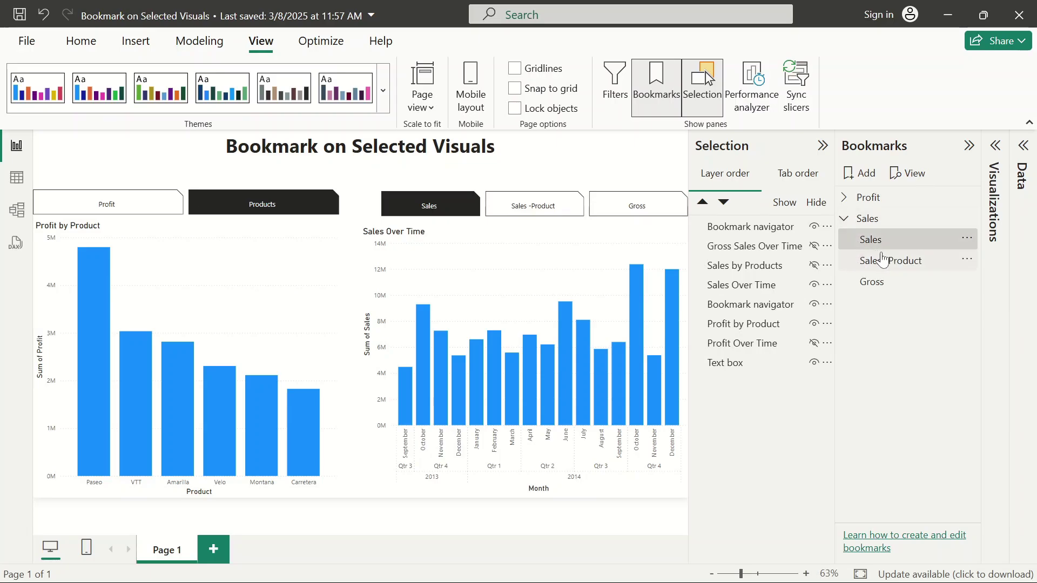
click(964, 238)
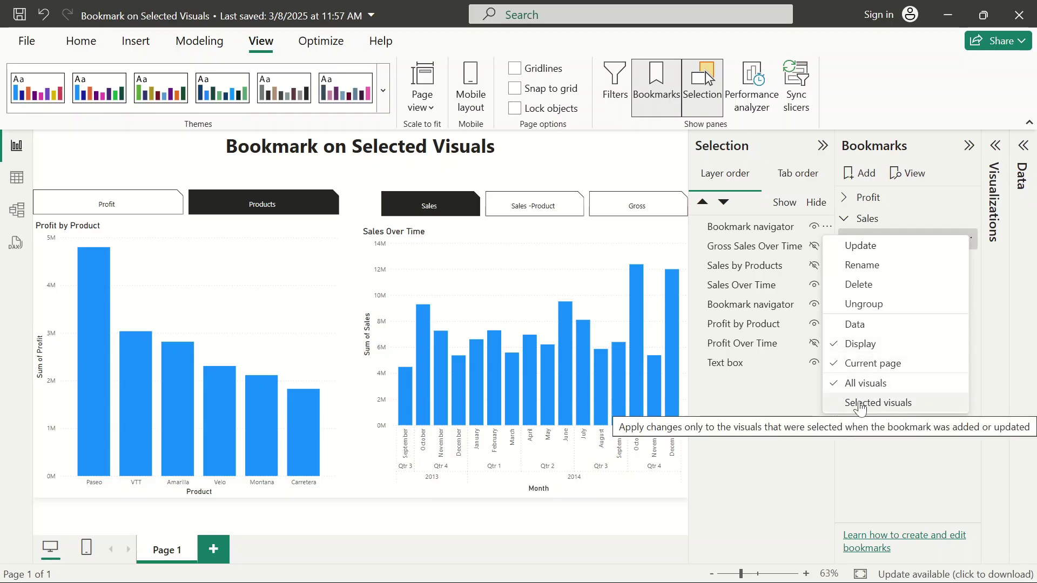
click(867, 441)
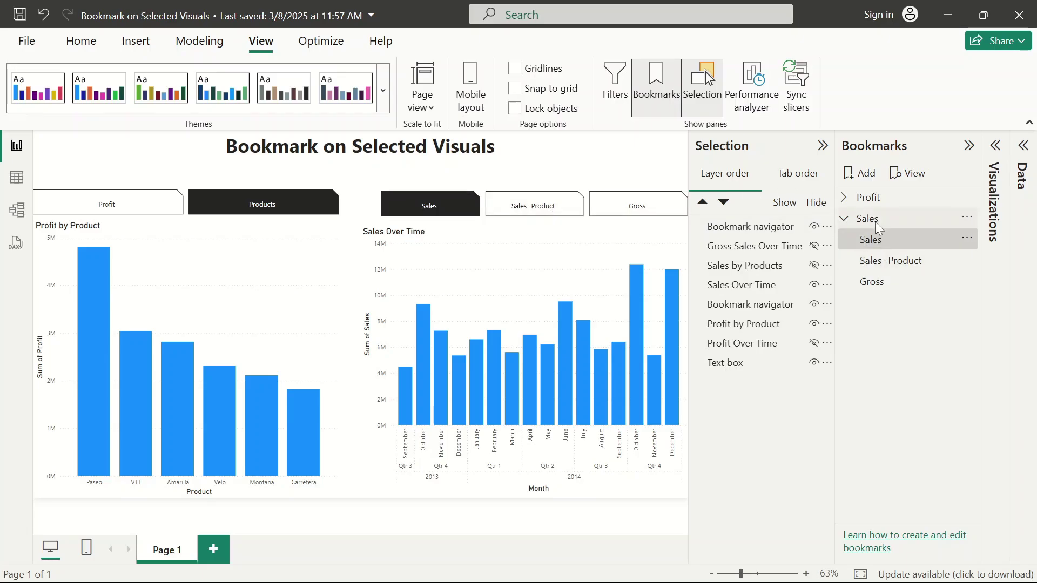
Apply the Sales -Product, Gross and Sales bookmarks in turn, ending on Sales.
click(882, 261)
click(879, 286)
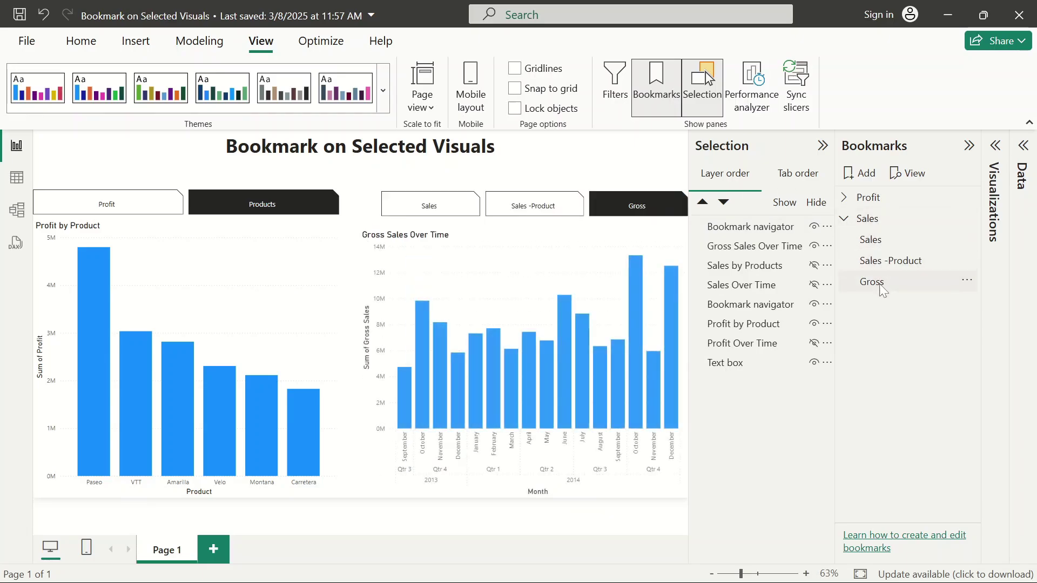
click(884, 246)
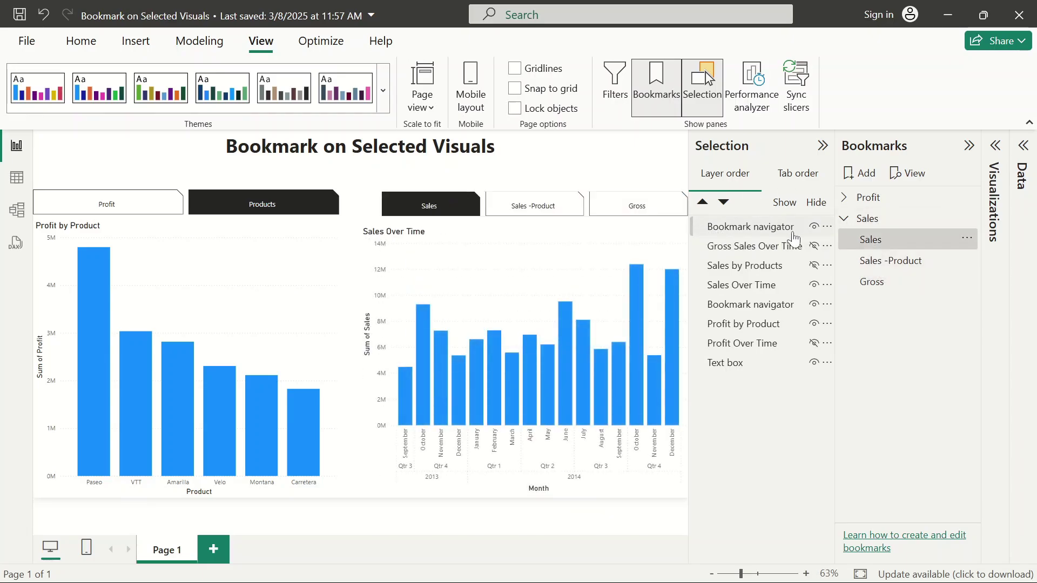
click(932, 244)
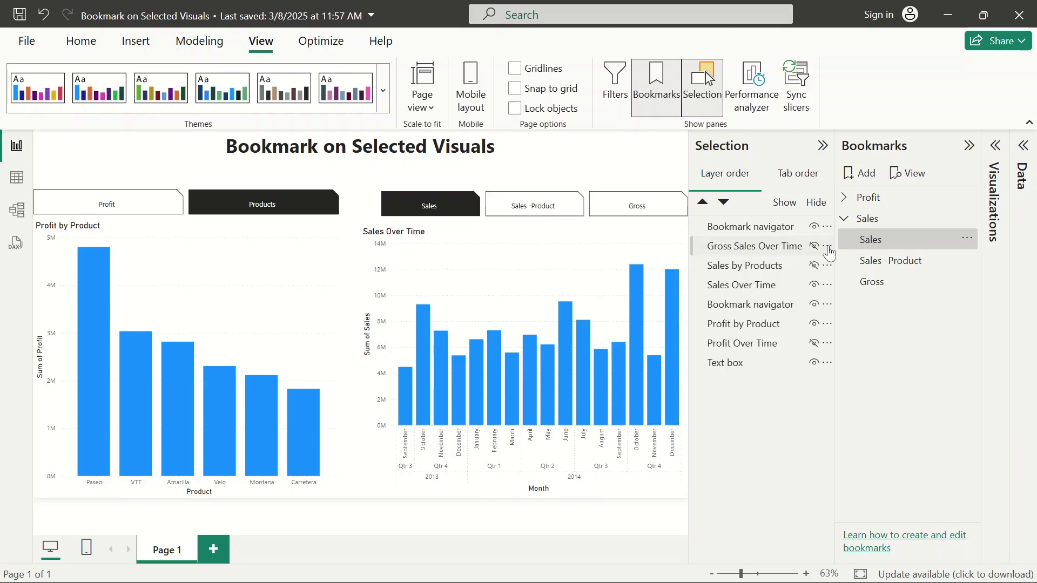
Select the three sales visuals, set the Sales bookmark to Selected visuals, update it, then apply Sales -Product.
click(744, 250)
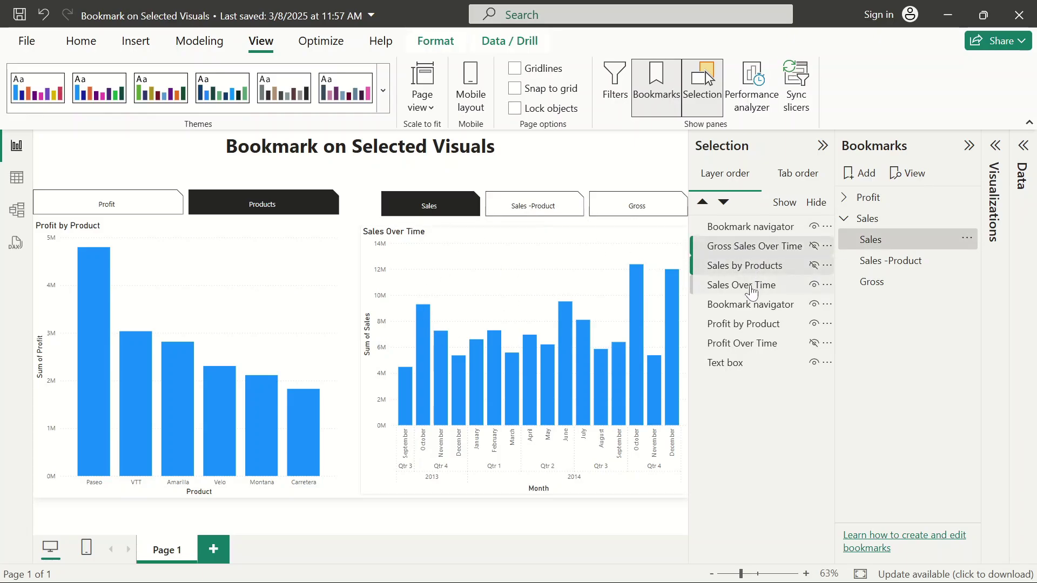
ctrl+click(726, 285)
ctrl+click(744, 266)
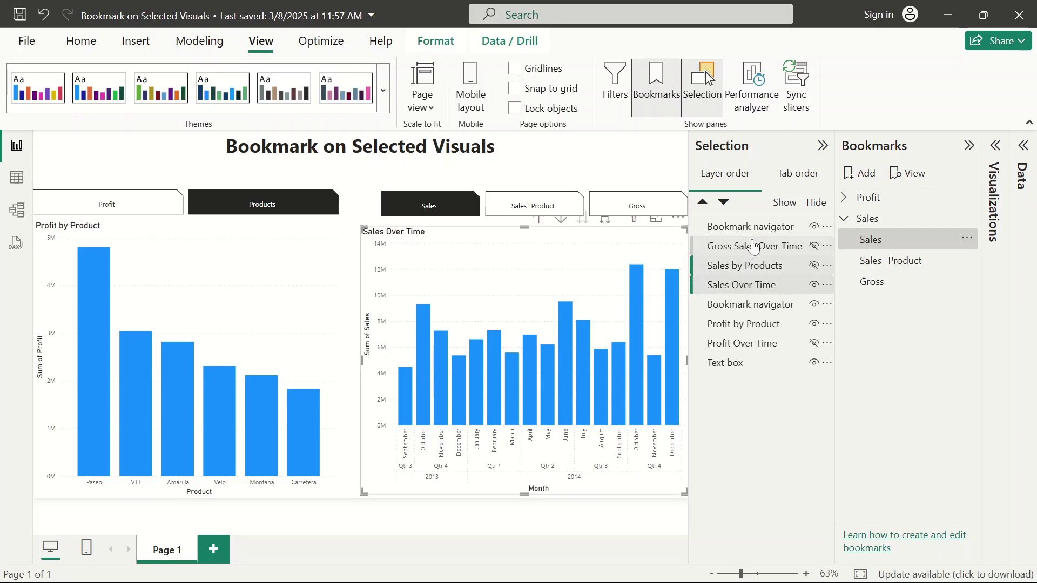
click(967, 238)
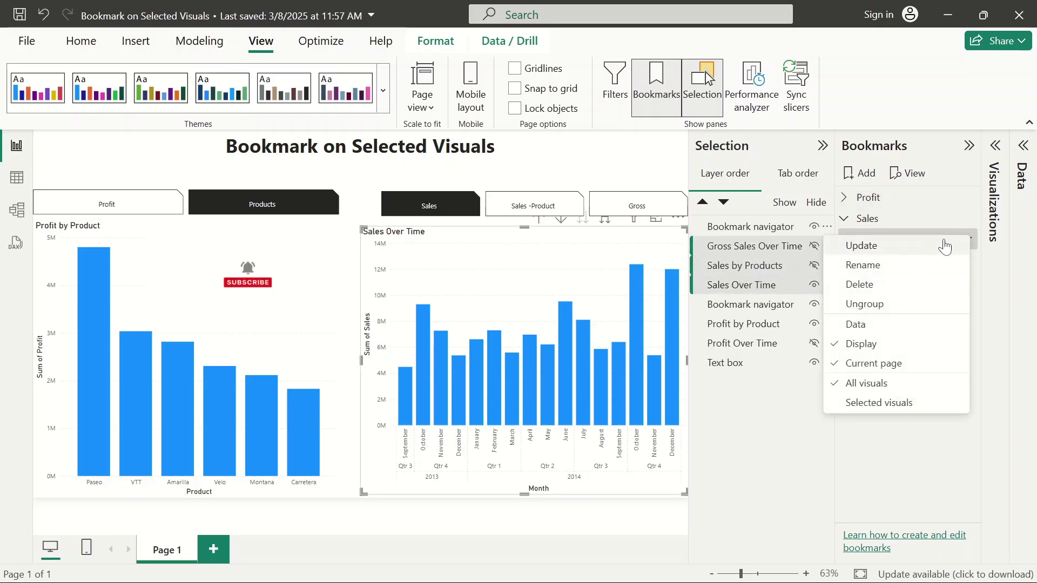
click(880, 404)
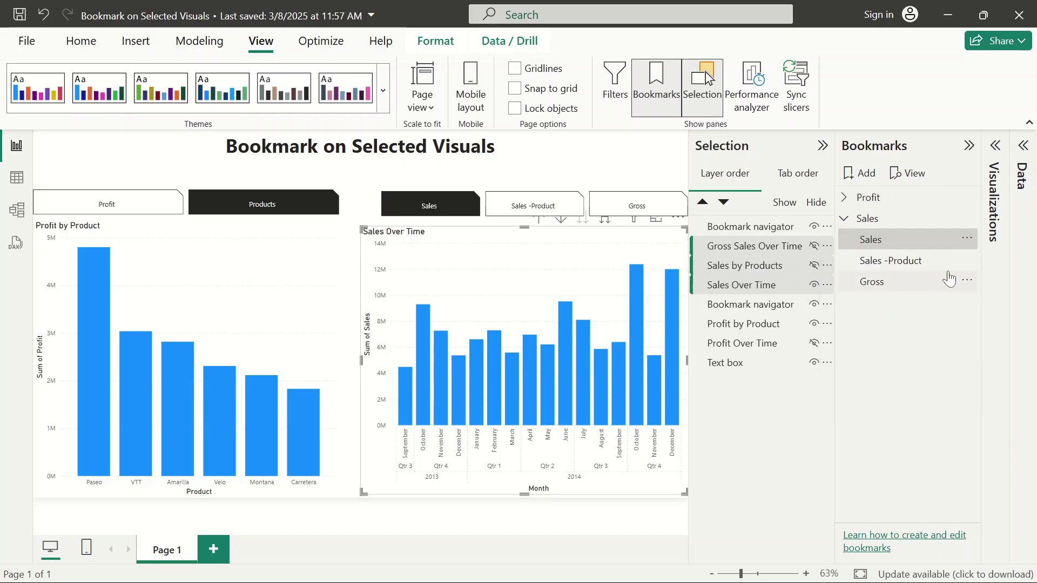
click(967, 239)
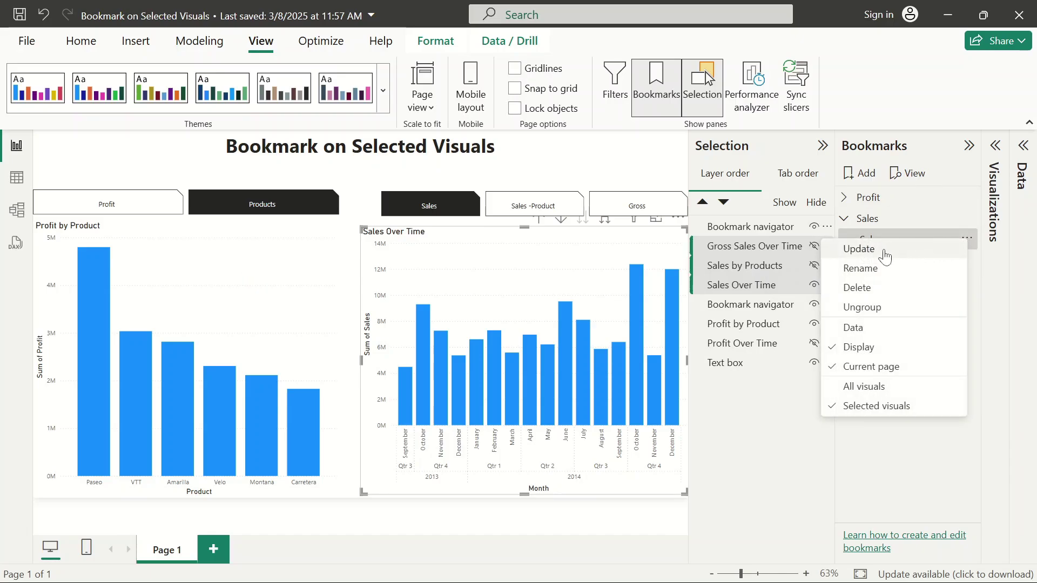
click(861, 249)
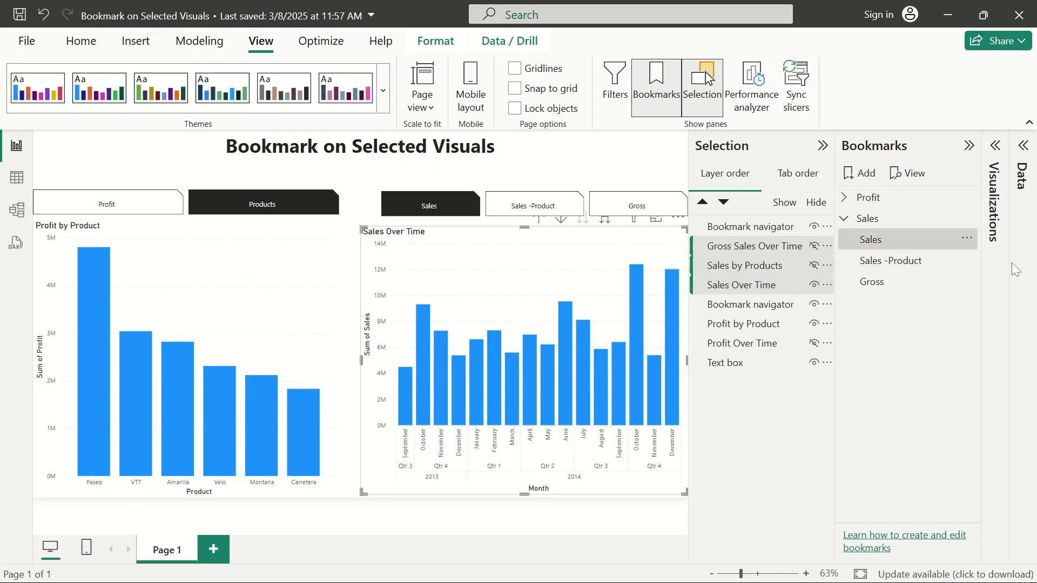
click(900, 262)
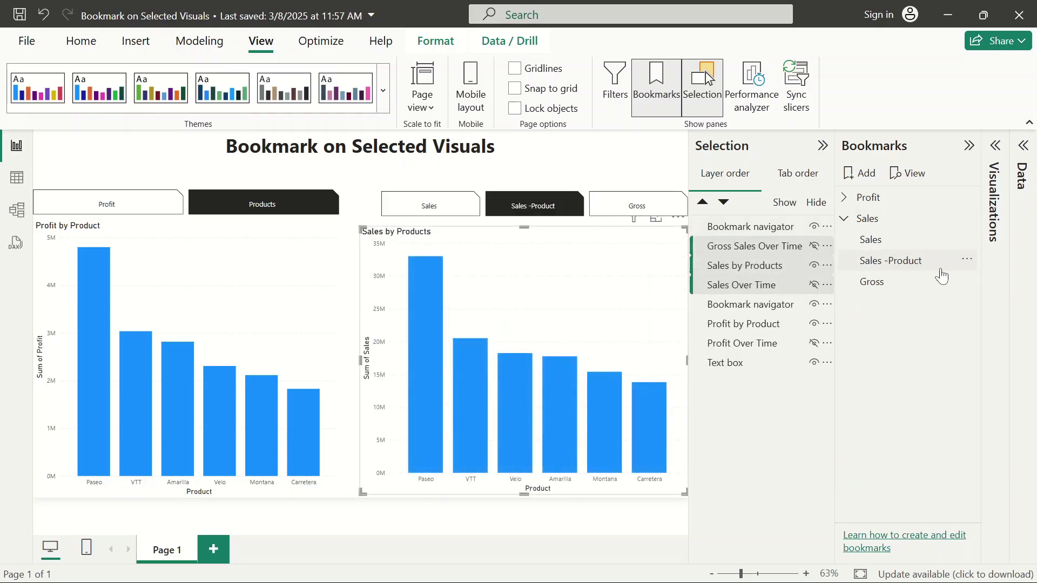
Set the Sales -Product bookmark to Selected visuals and update it with the three selected sales charts.
ctrl+click(781, 294)
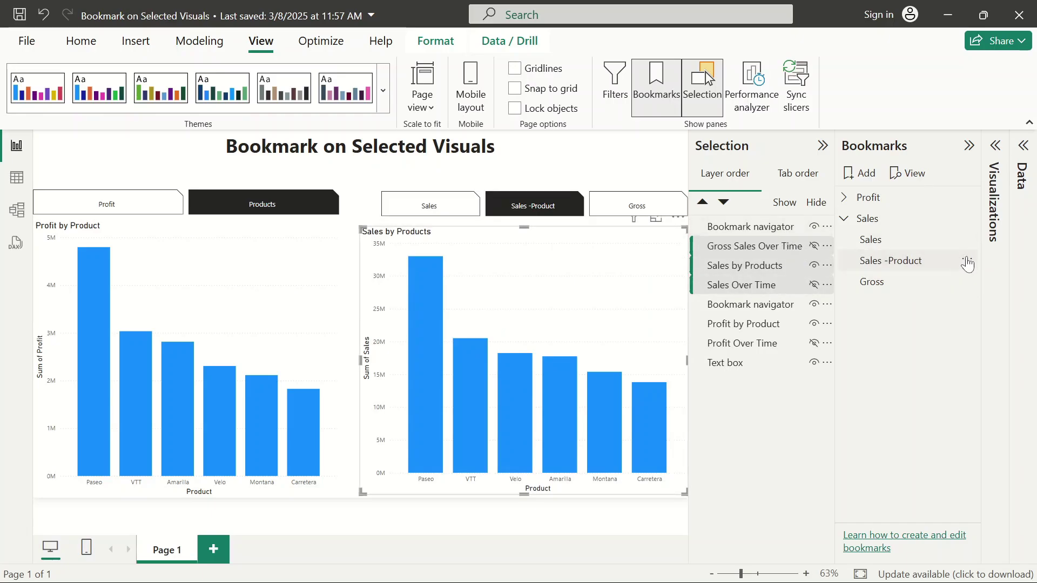
click(966, 261)
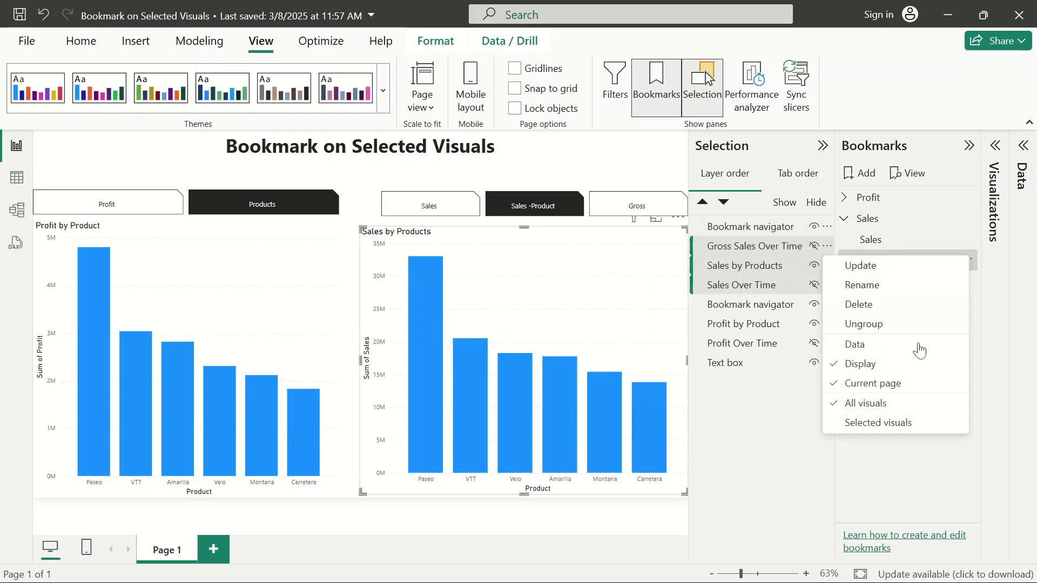
click(879, 424)
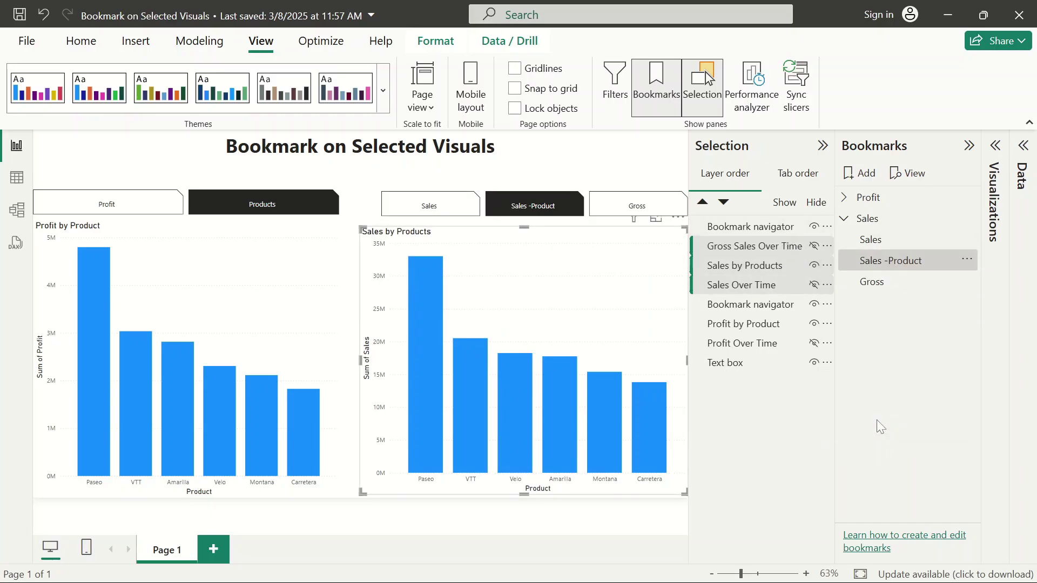
click(967, 261)
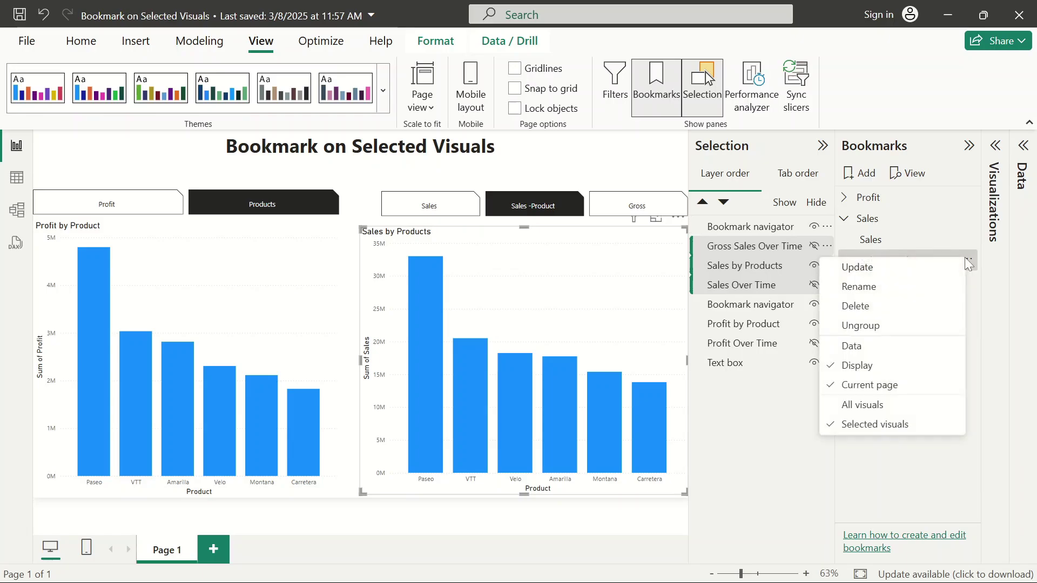
click(881, 268)
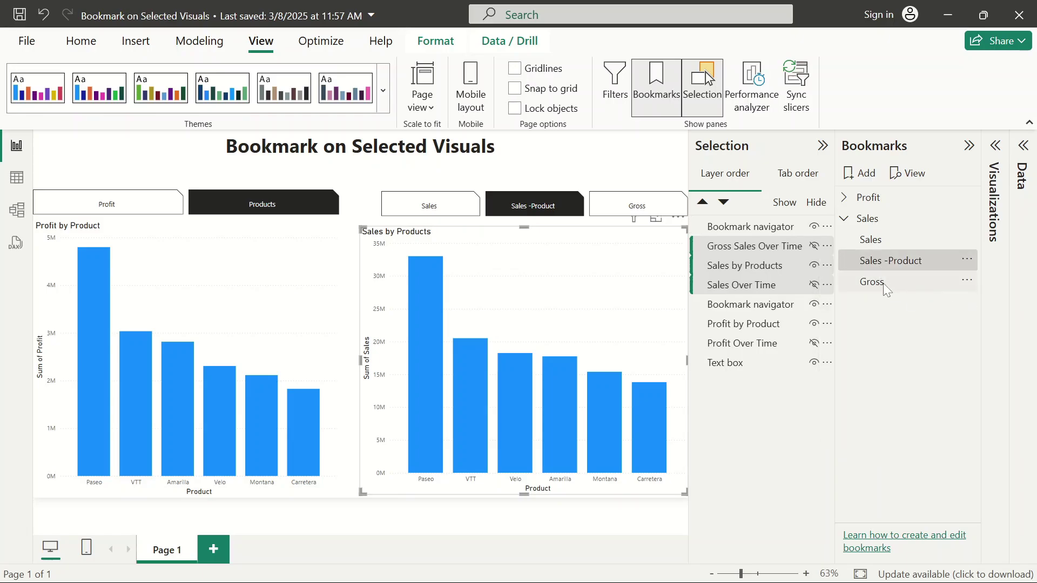
Apply the Gross bookmark, switch it to Selected visuals and update it.
click(883, 283)
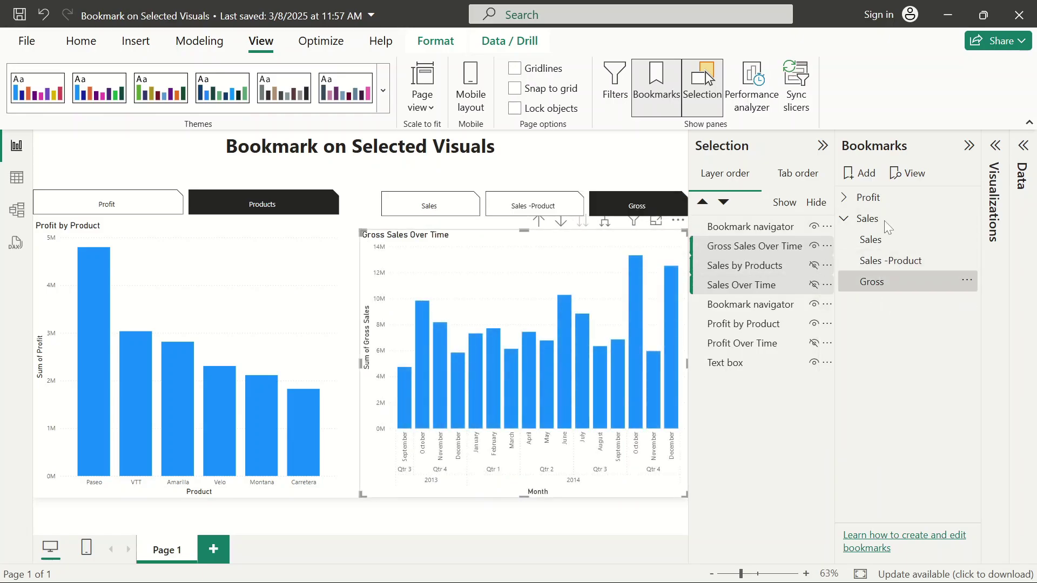
click(967, 281)
click(876, 445)
click(967, 281)
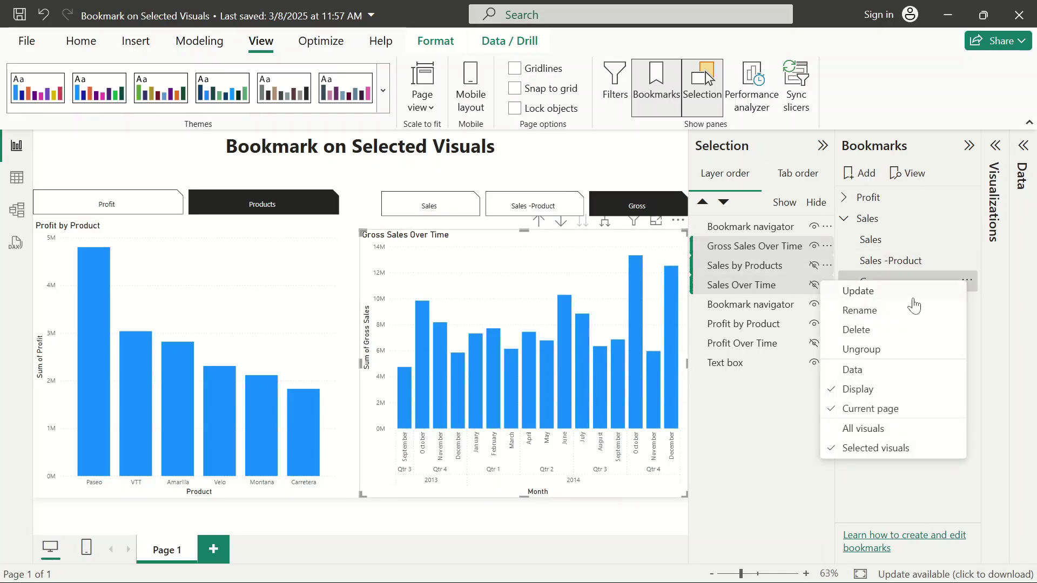
click(864, 291)
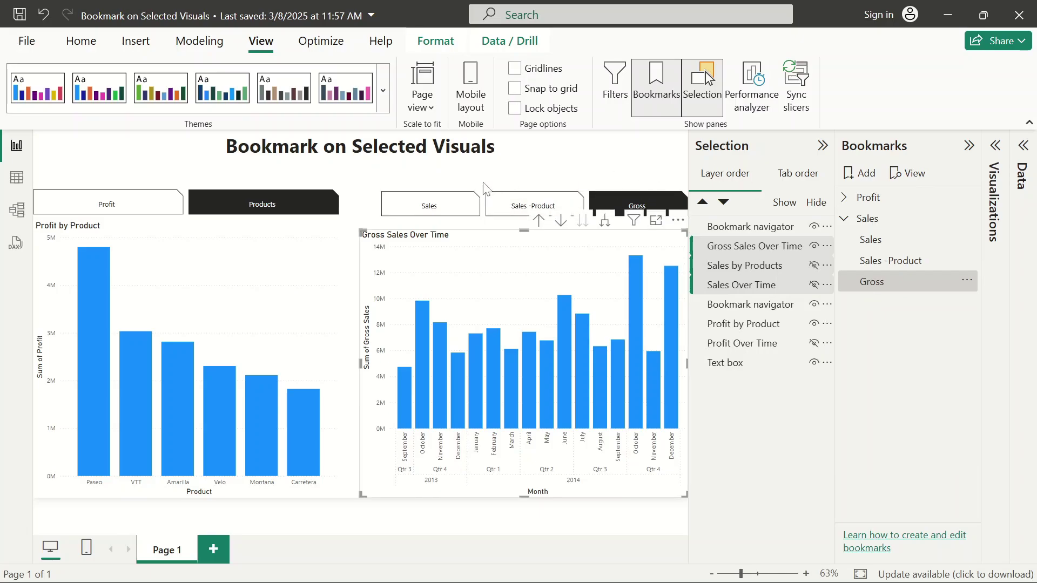
Cycle the right chart through Sales Over Time, Sales by Products and Gross Sales Over Time, checking the left Profit chart.
click(432, 208)
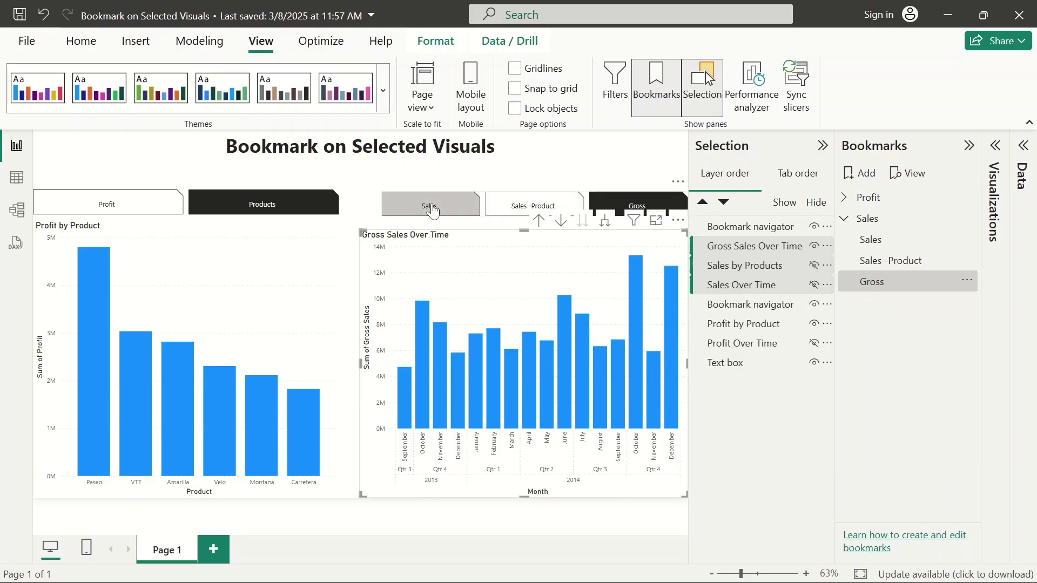
click(496, 210)
click(596, 204)
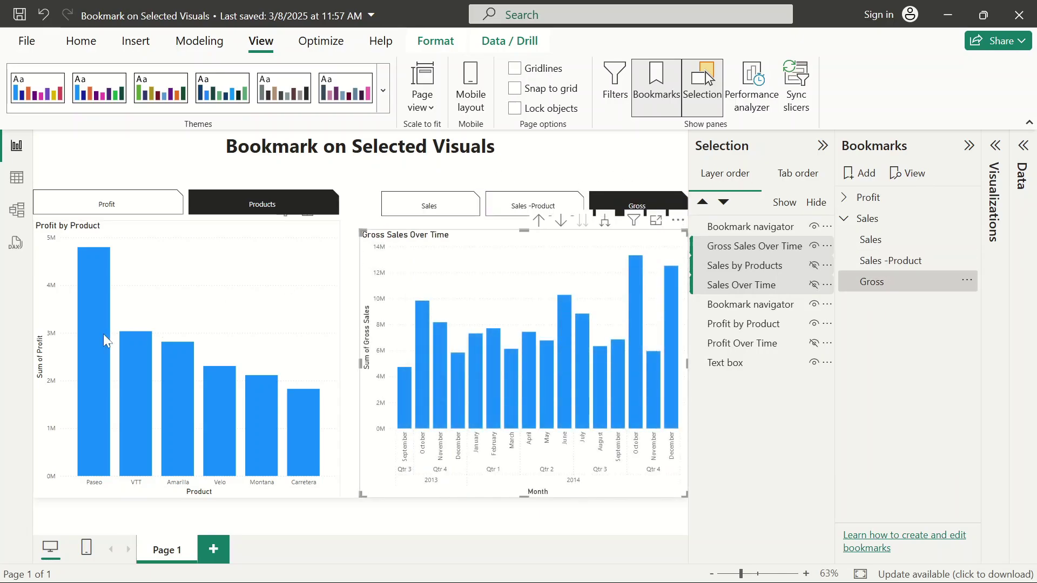
click(542, 202)
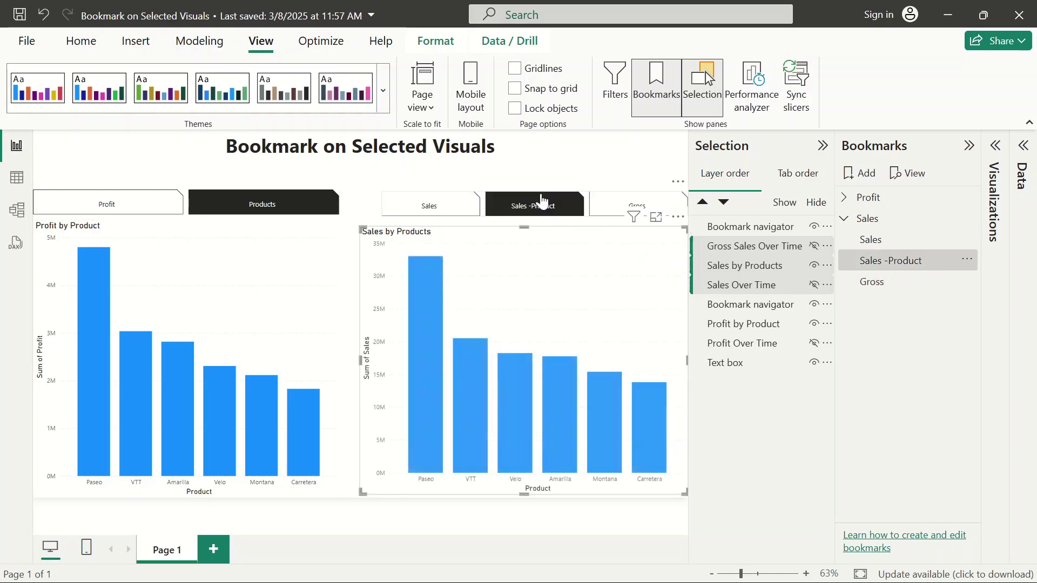
click(431, 209)
click(494, 208)
click(608, 210)
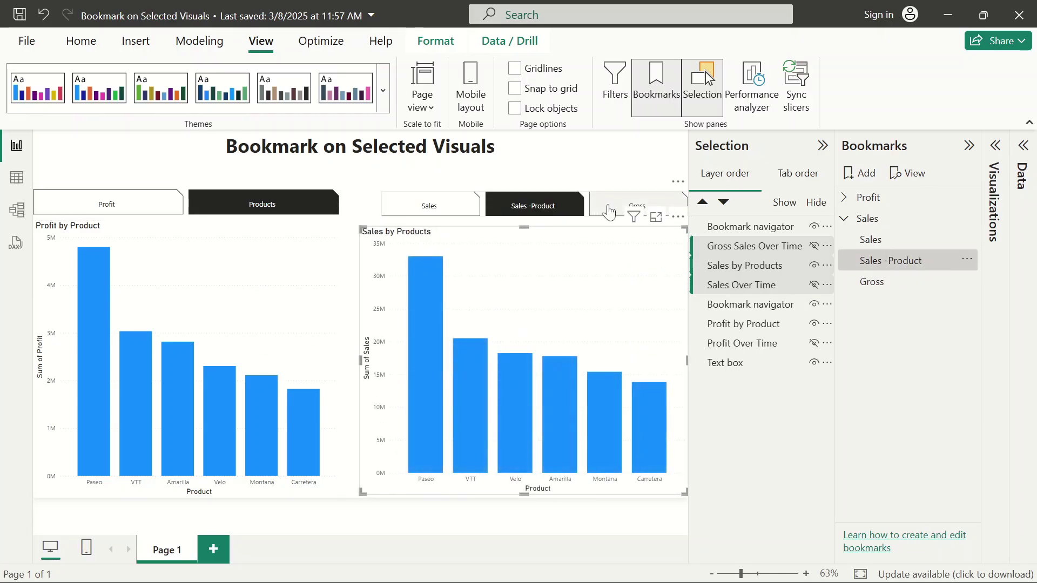
click(534, 213)
click(430, 205)
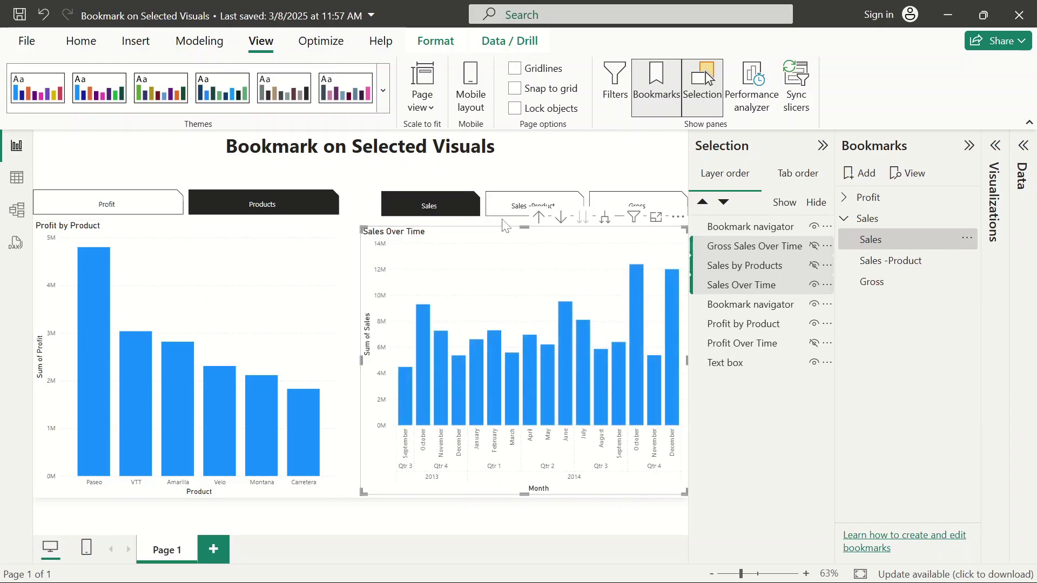
click(92, 206)
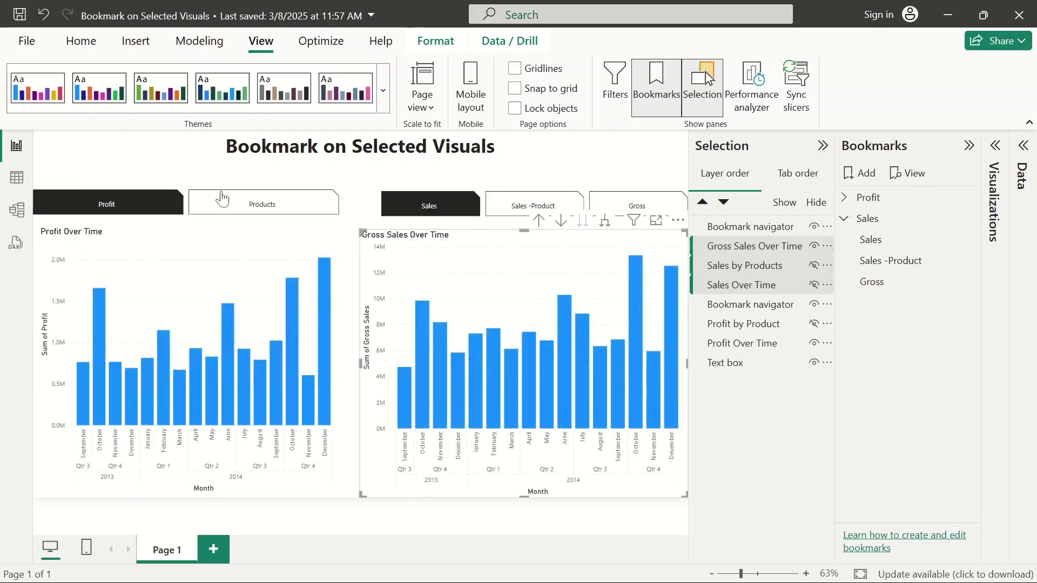
click(254, 204)
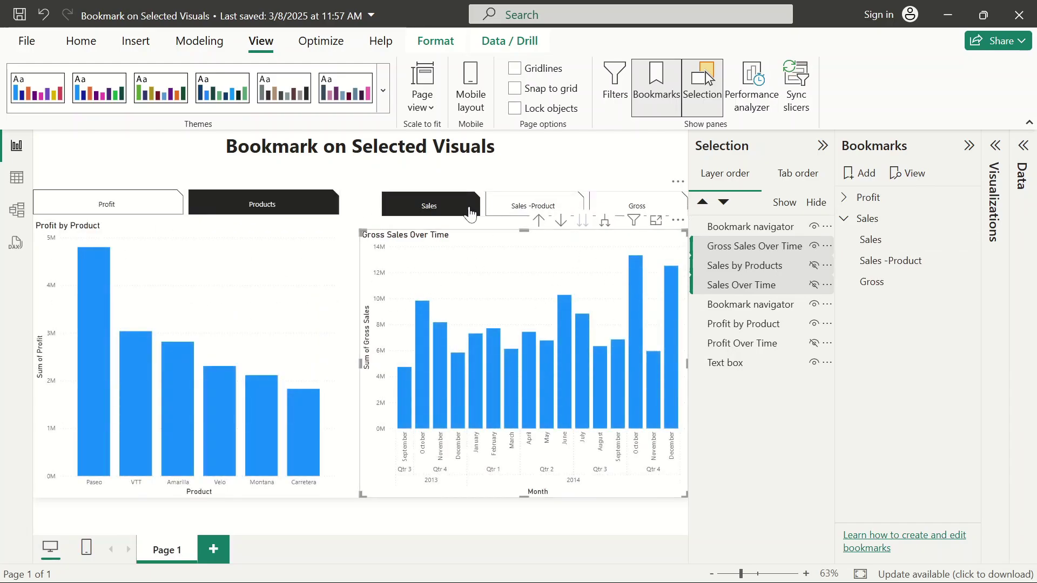
click(439, 212)
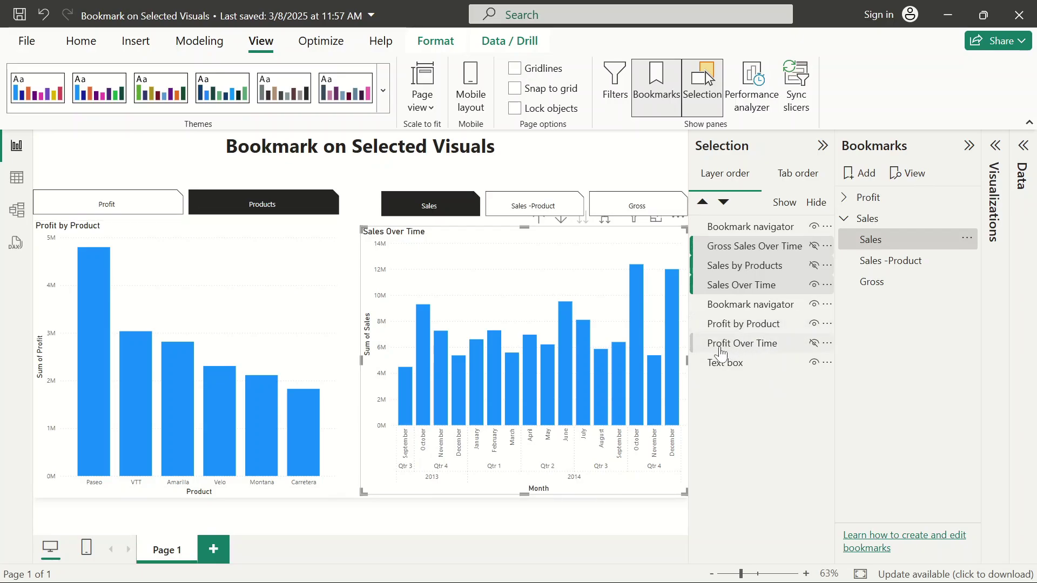
Expand the Profit bookmark group and select Profit by Product and Profit Over Time together.
click(845, 219)
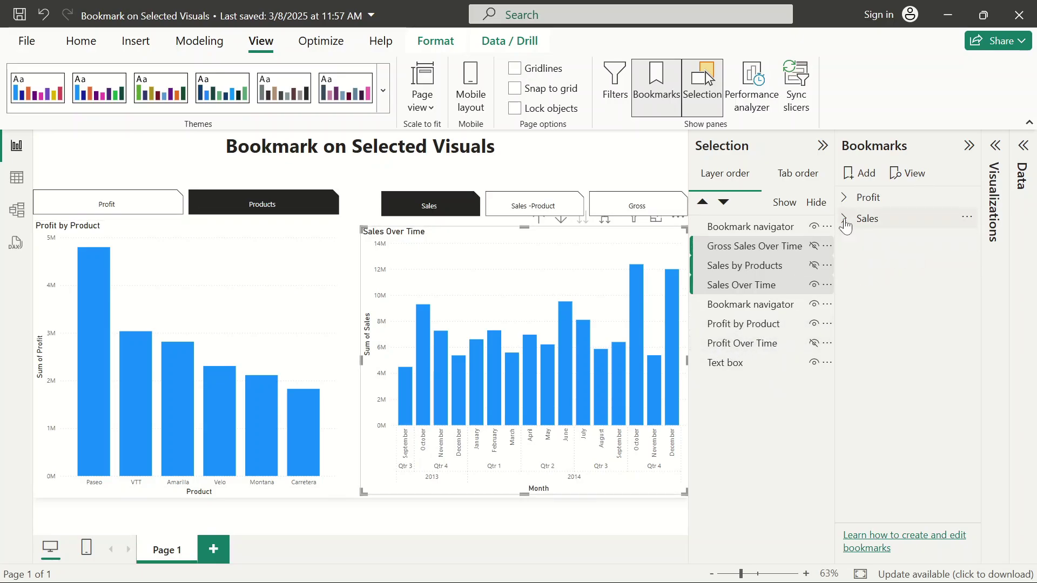
click(846, 200)
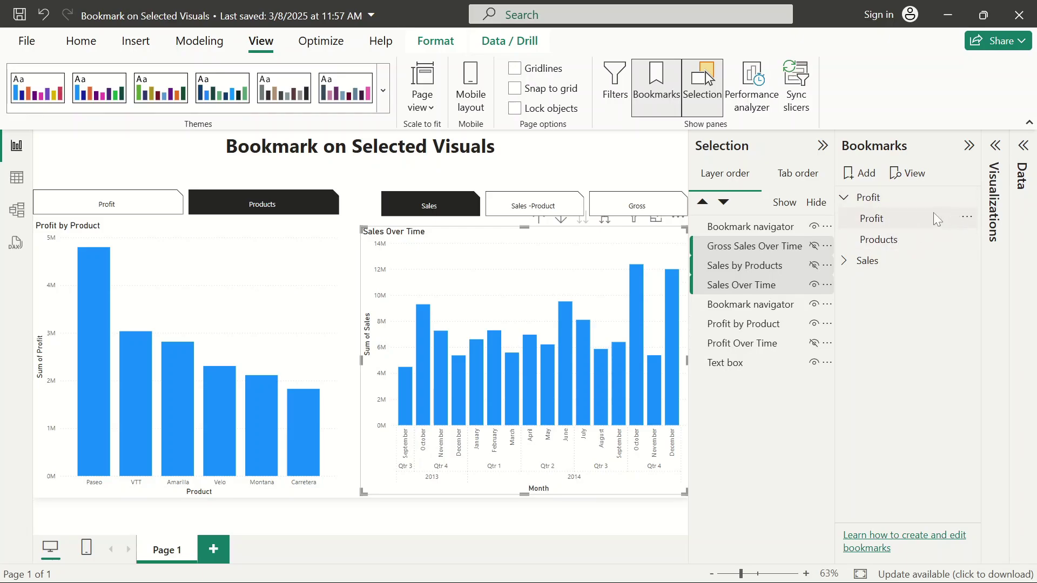
ctrl+click(766, 286)
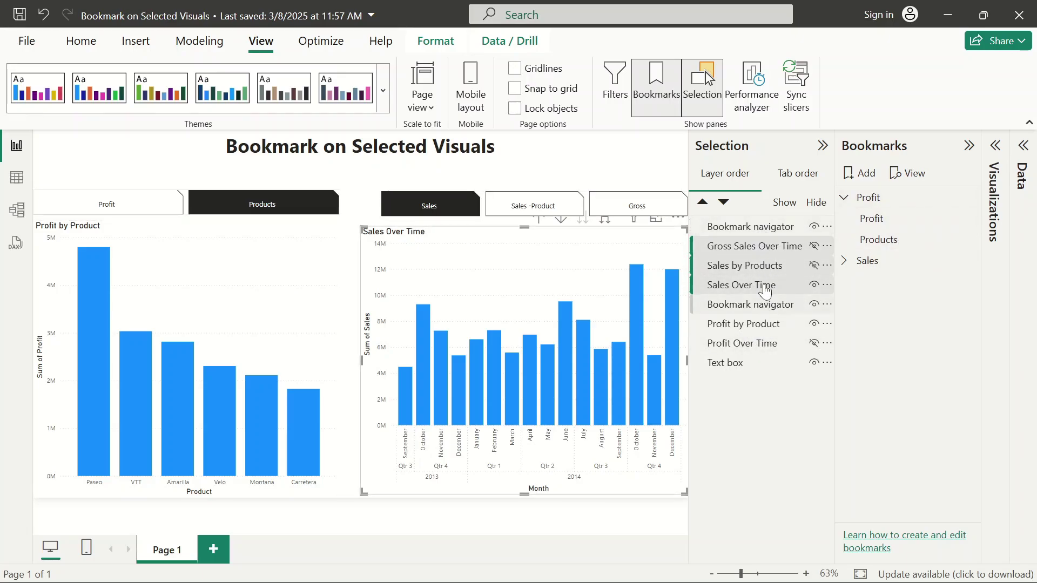
click(750, 323)
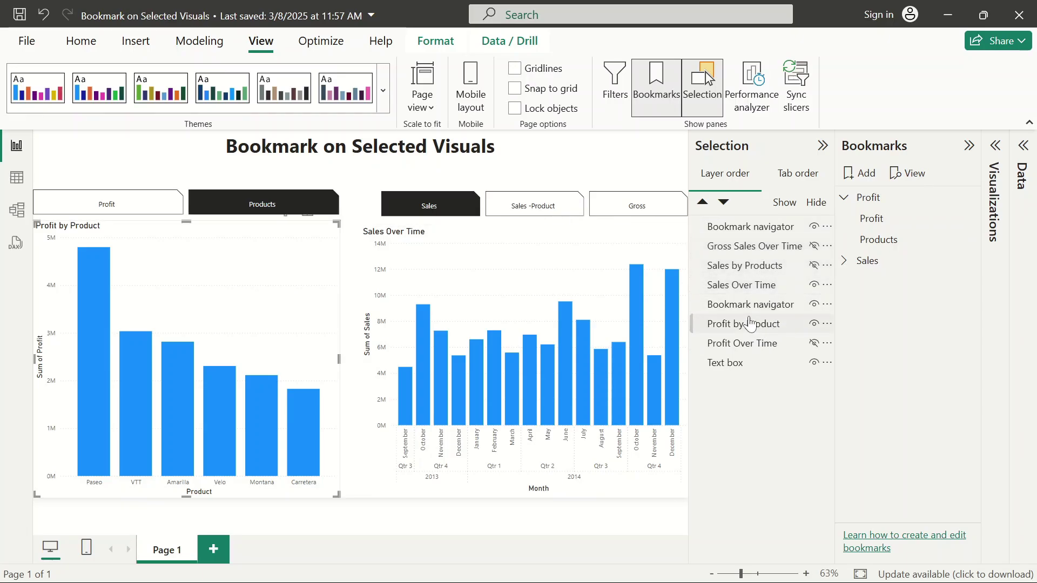
ctrl+click(756, 344)
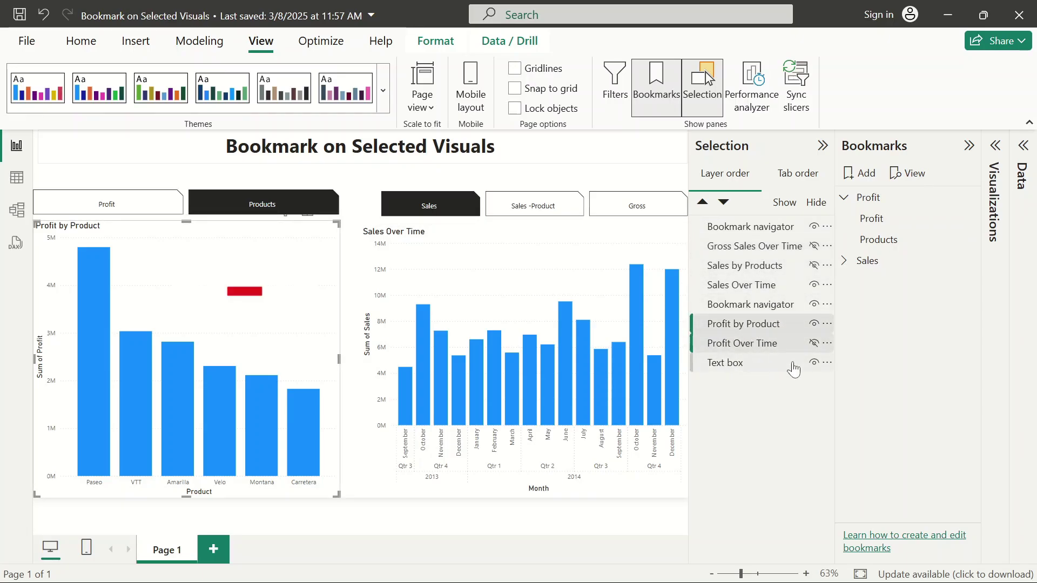
click(778, 336)
ctrl+click(778, 324)
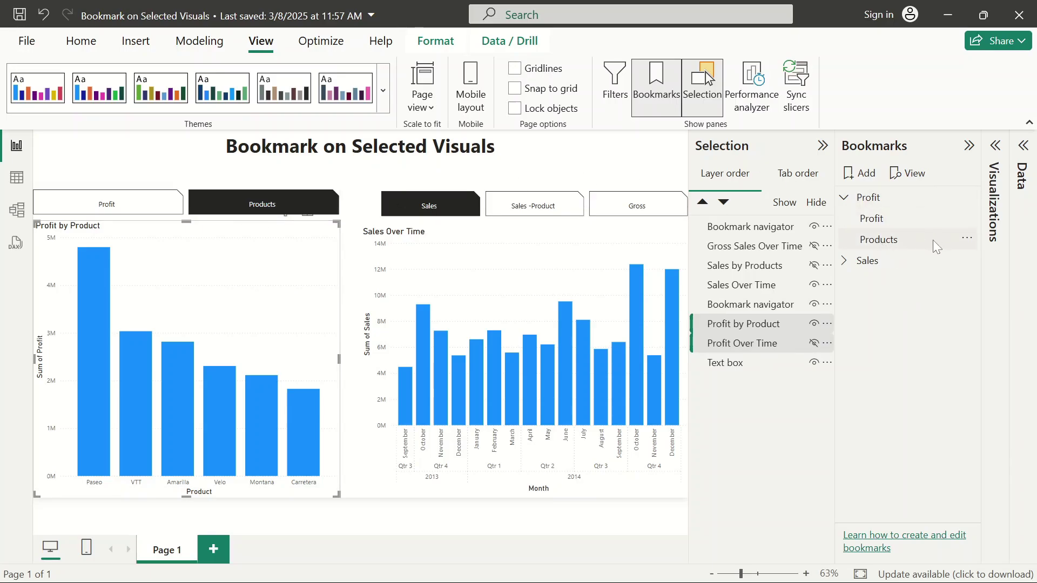
Set the Products bookmark to Selected visuals and update it with the two profit charts.
click(970, 243)
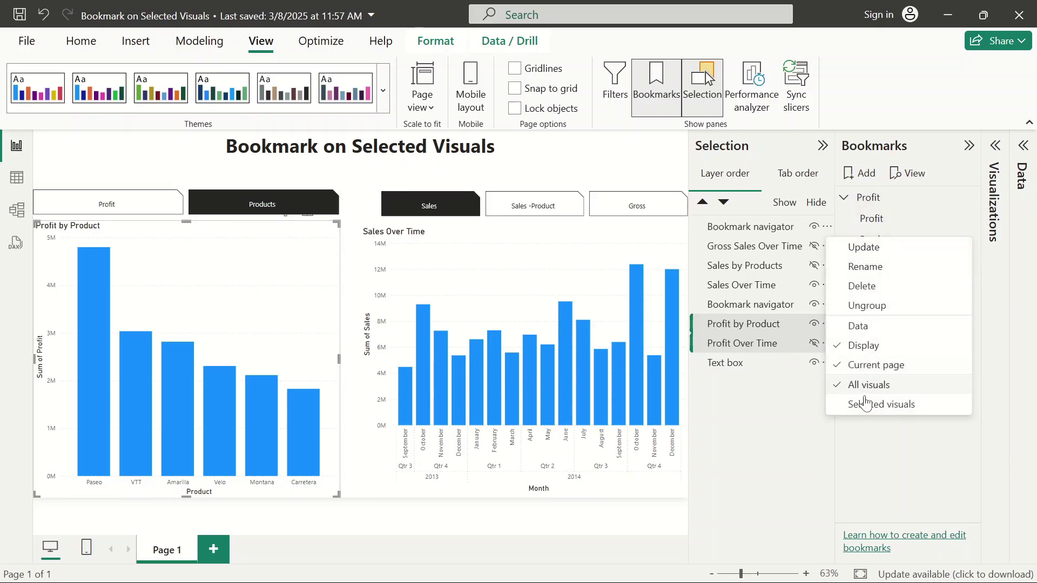
click(888, 404)
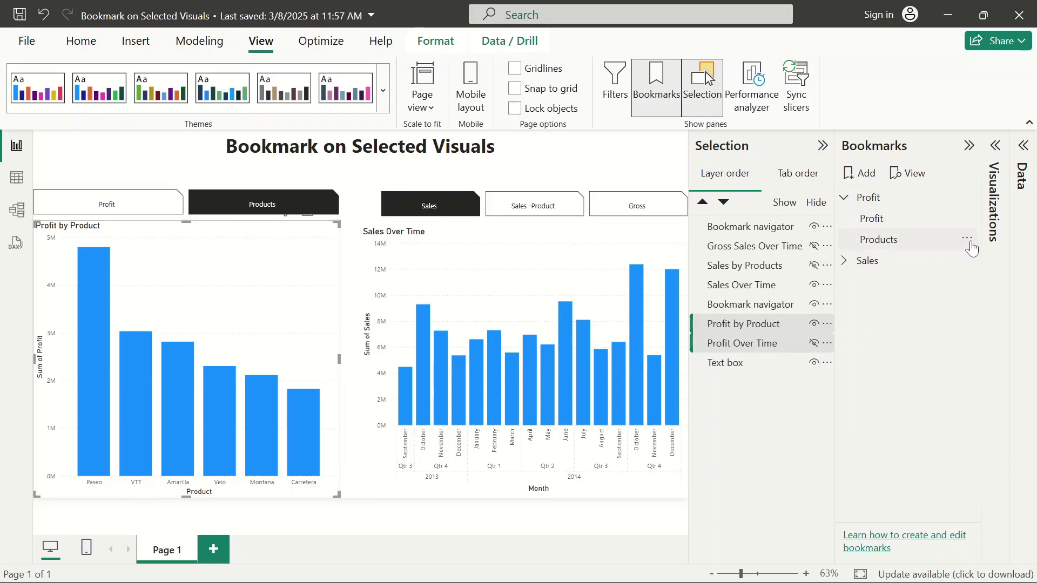
click(967, 240)
click(879, 253)
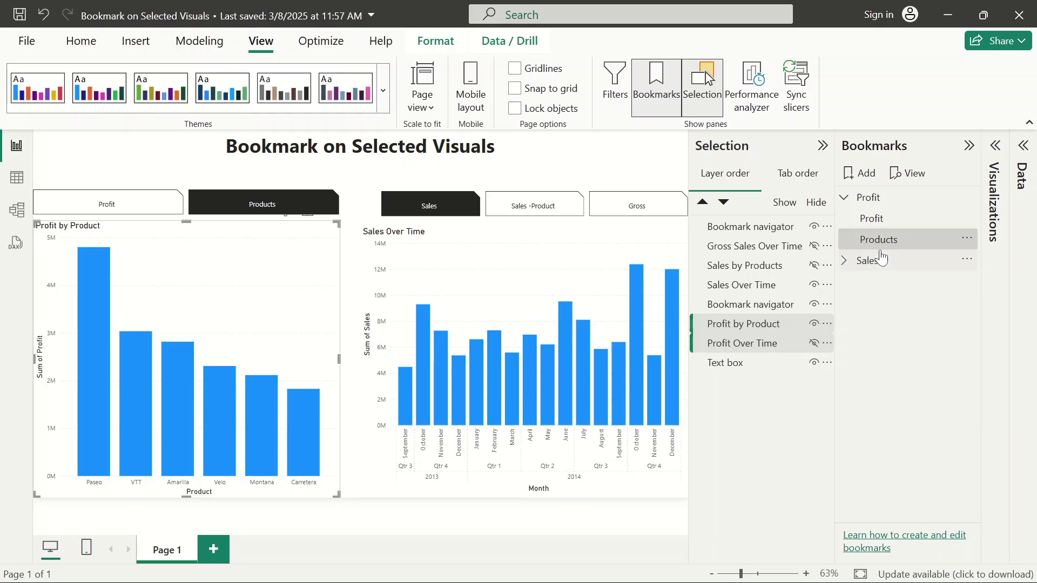
Apply the Profit bookmark, switch it to Selected visuals and update it.
click(892, 217)
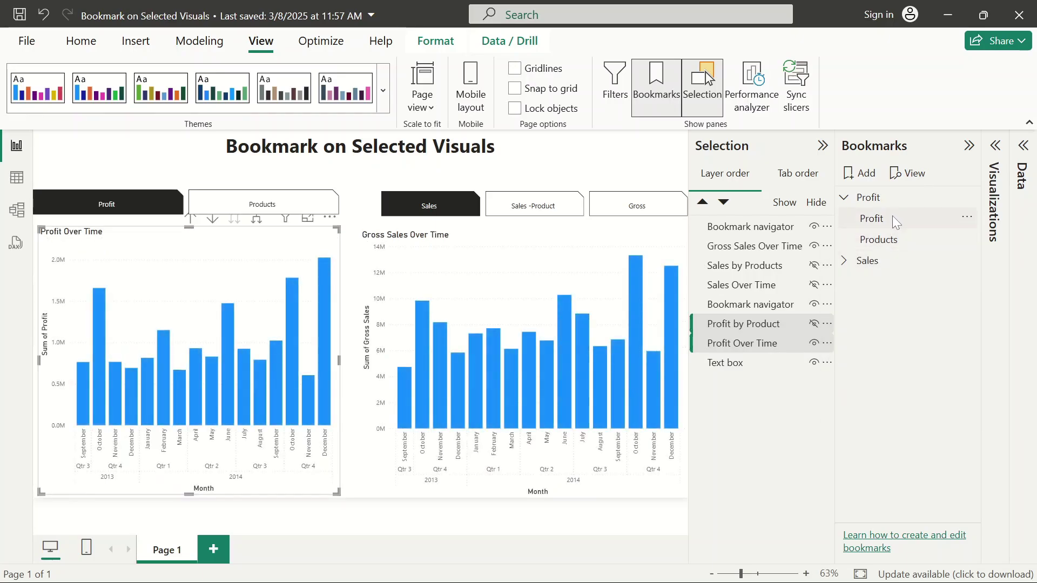
click(967, 221)
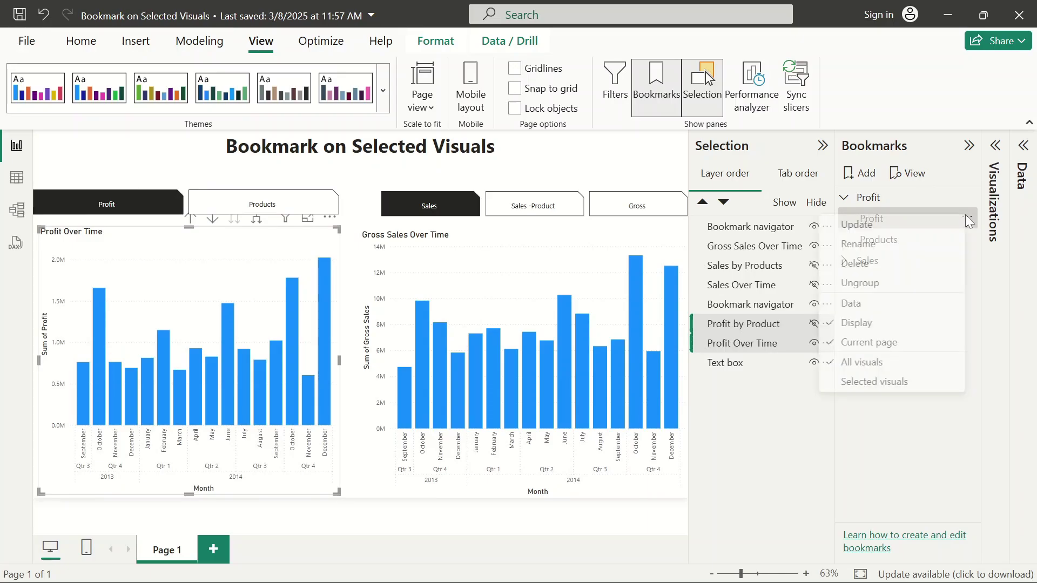
click(891, 385)
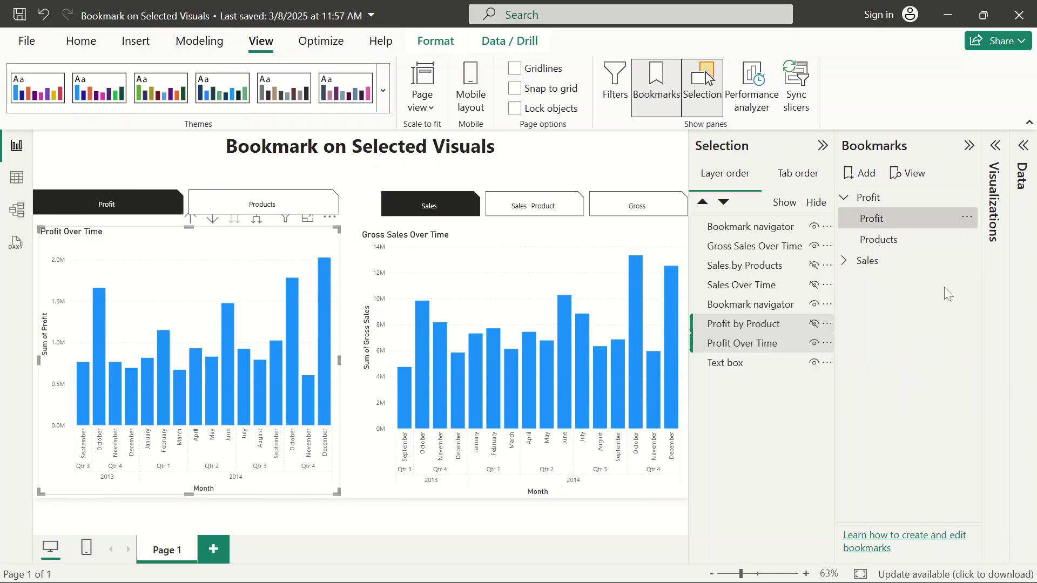
click(968, 221)
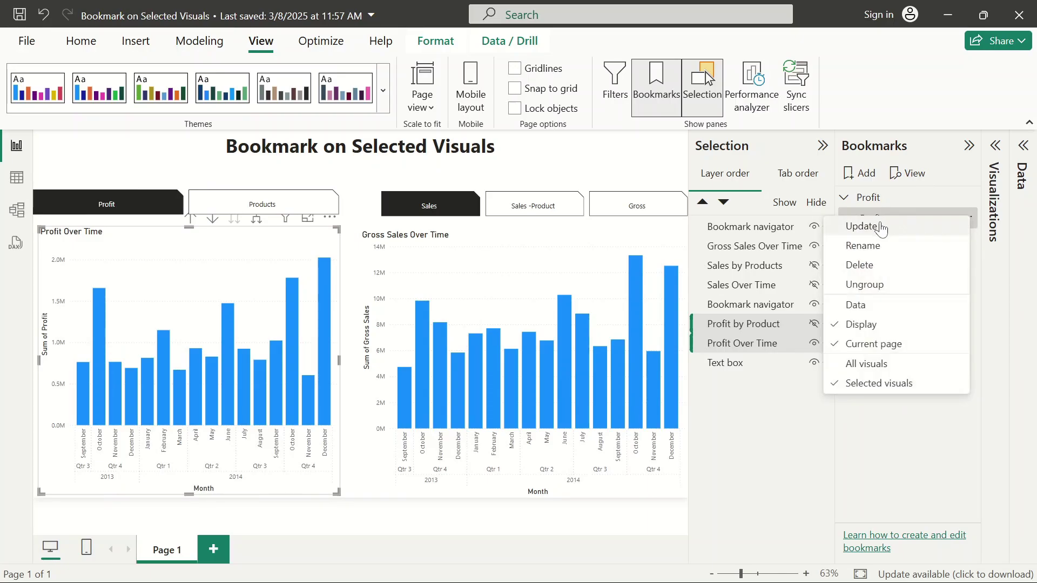
click(882, 228)
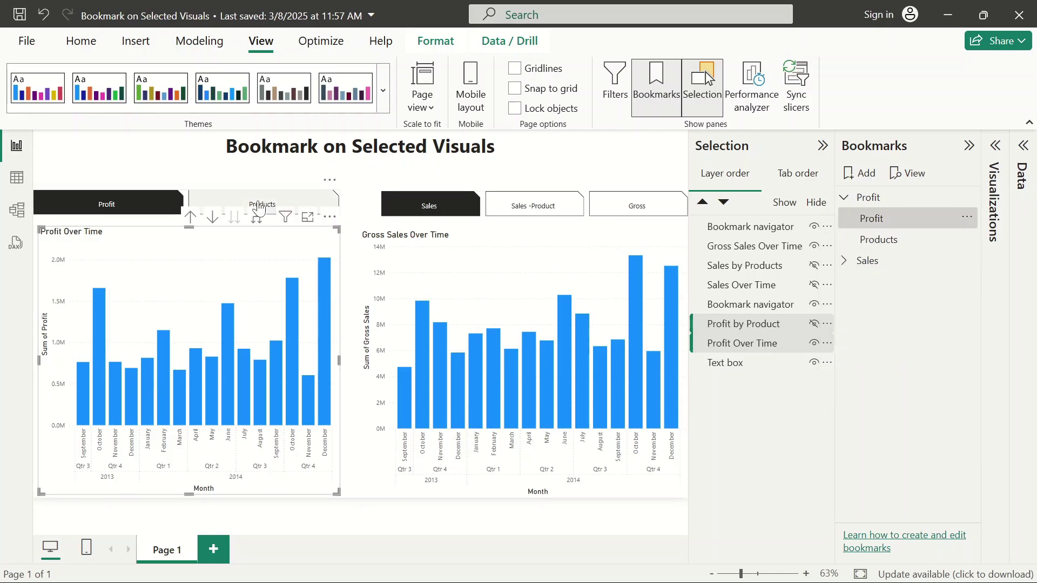
Toggle the left chart between Profit Over Time and Profit by Product, confirming the right chart stays put.
click(424, 210)
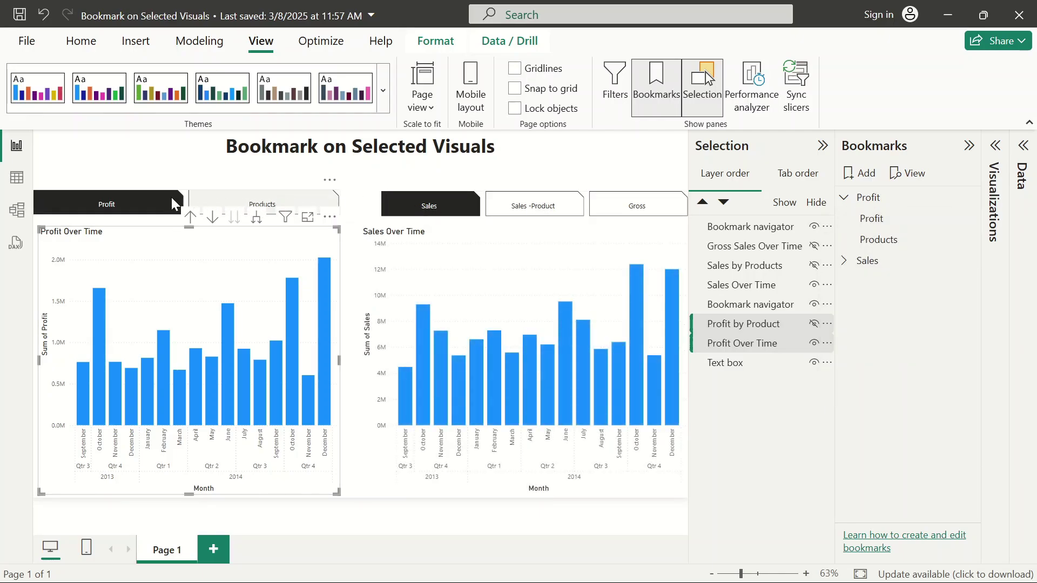
click(125, 212)
click(280, 205)
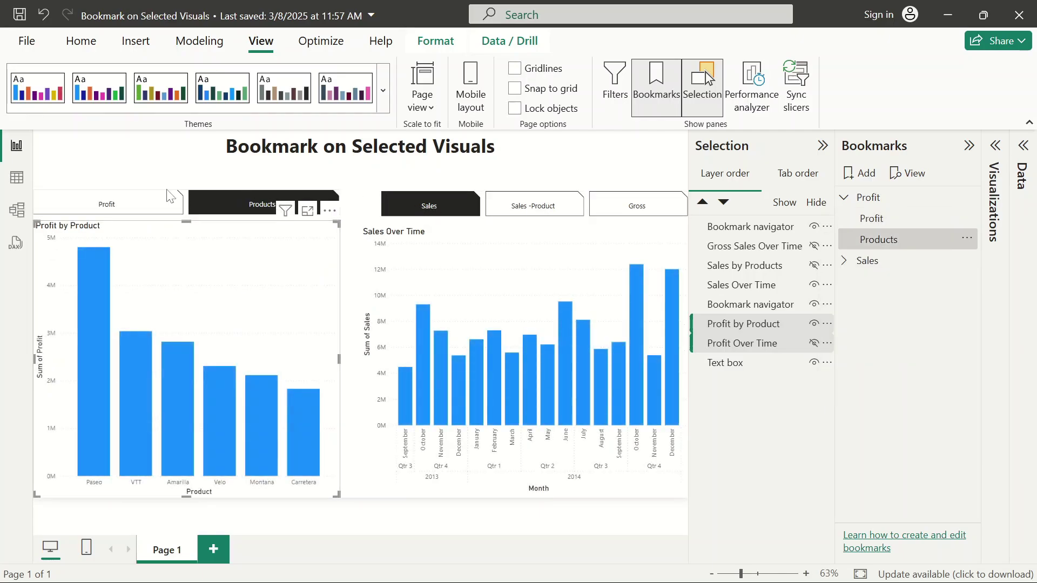
click(254, 205)
click(256, 205)
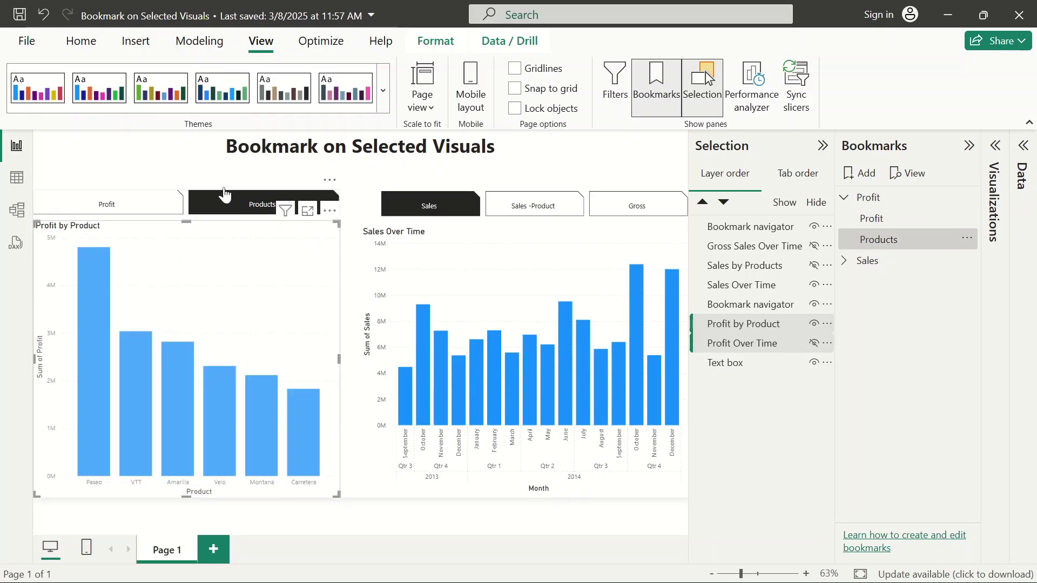
click(100, 204)
Cycle the right chart through Sales by Products, Gross and Sales Over Time, ending on Sales by Products, then deselect.
click(535, 211)
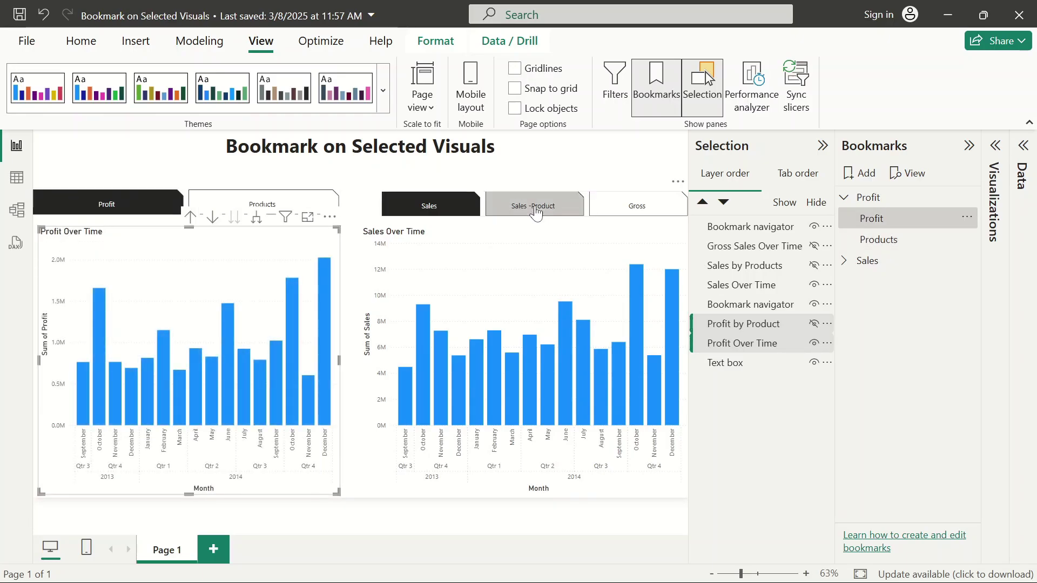
click(638, 206)
click(439, 207)
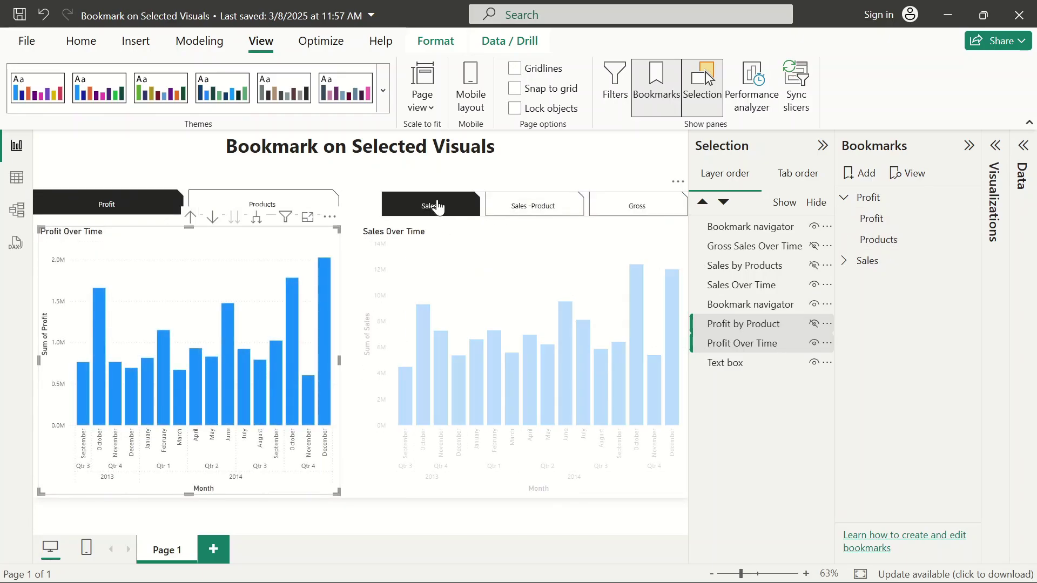
click(546, 212)
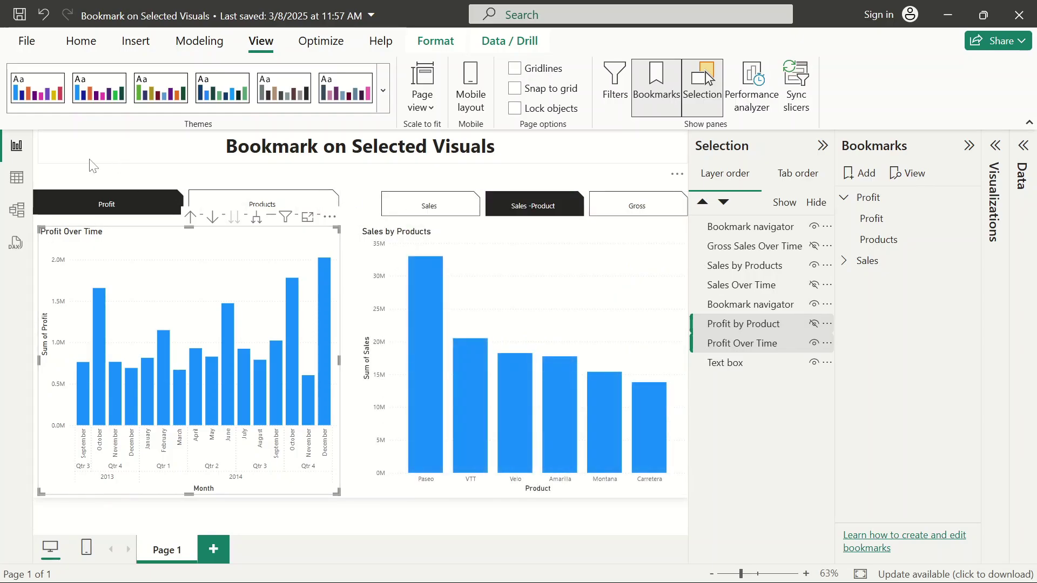
click(110, 182)
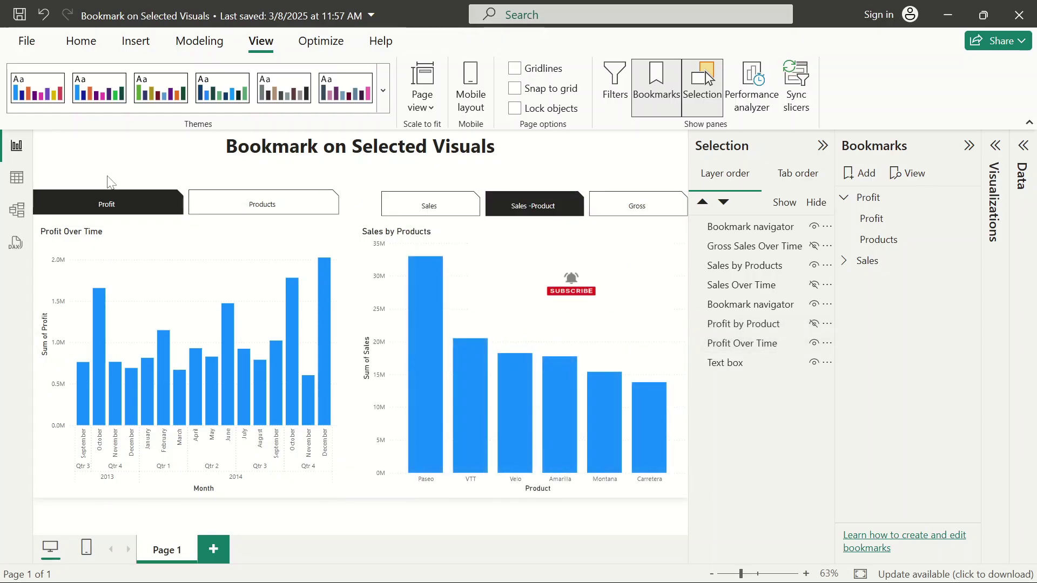